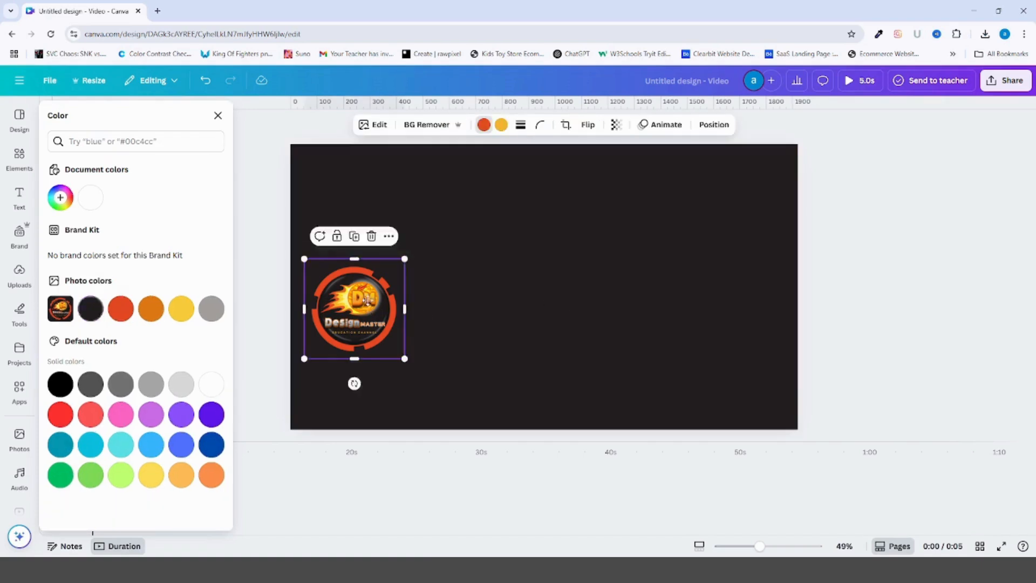
# Add a heading reading "Design Master" to the page and switch it to uppercase.
pyautogui.click(210, 117)
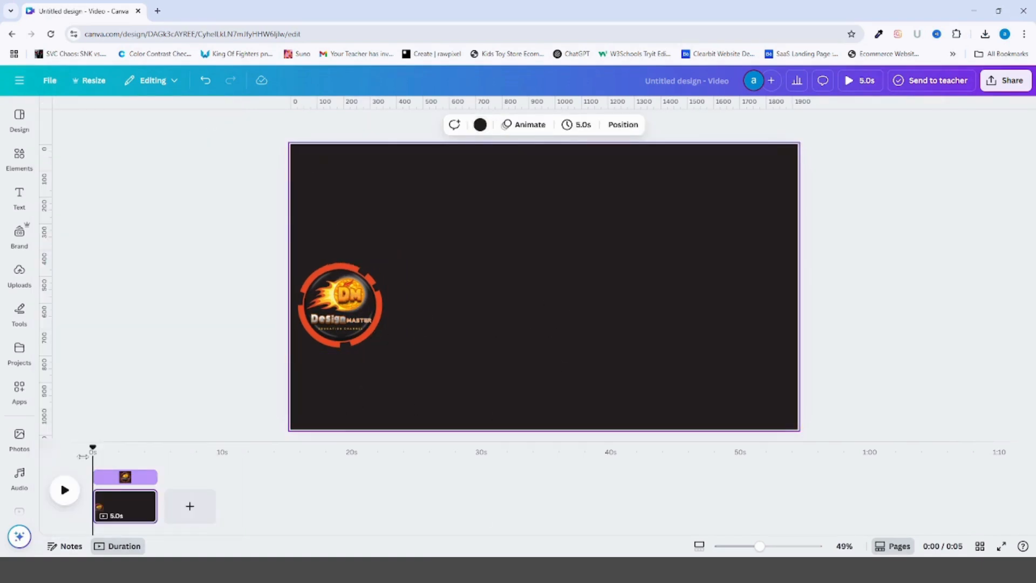
pyautogui.click(19, 195)
pyautogui.click(157, 245)
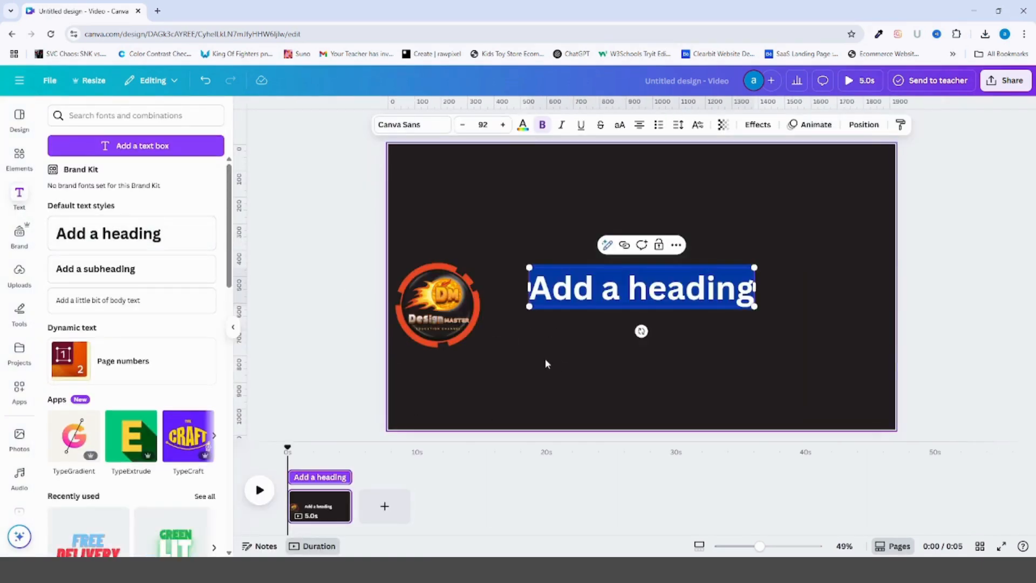
pyautogui.write('Des')
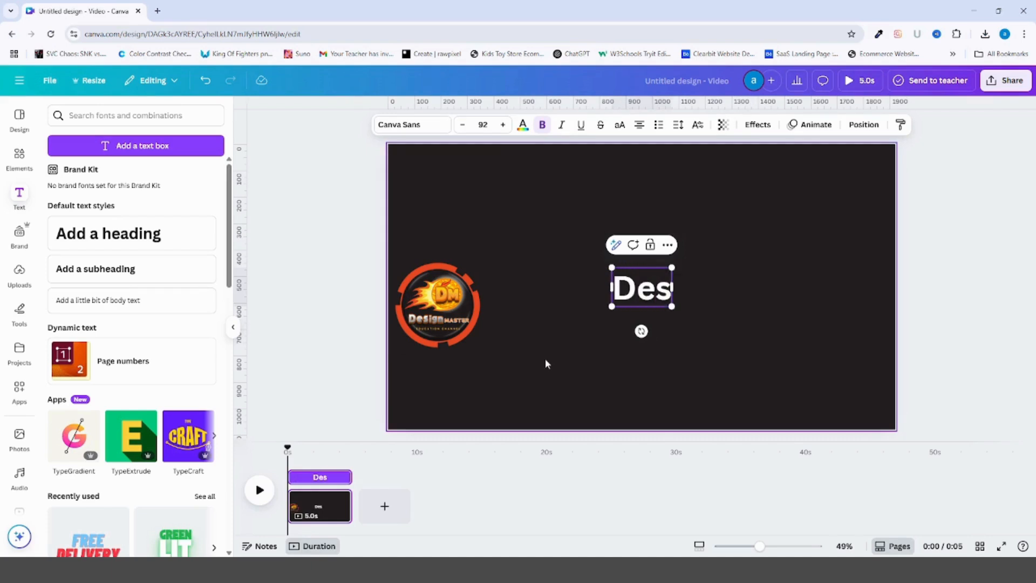
pyautogui.write('ig')
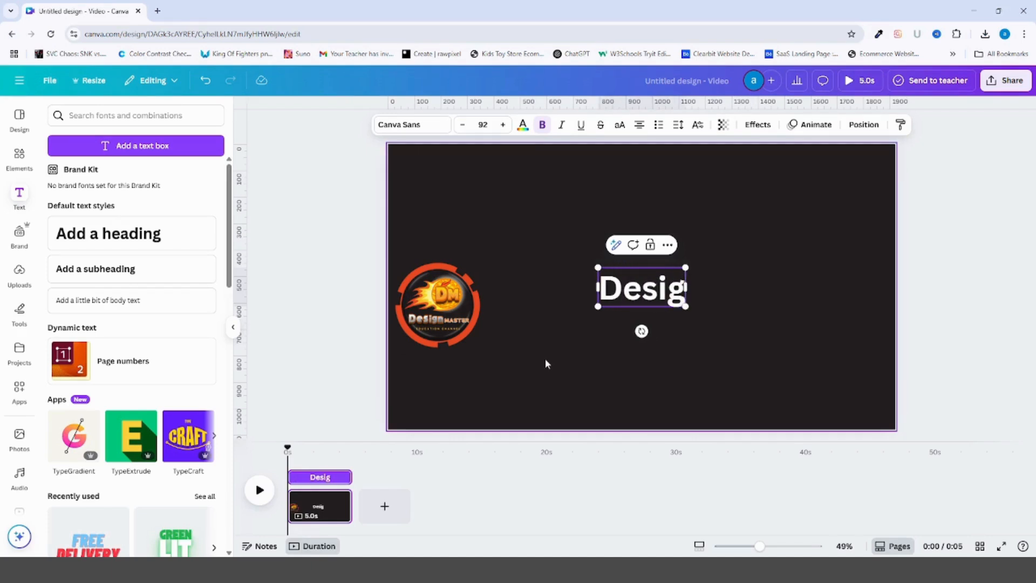
pyautogui.write('n Master')
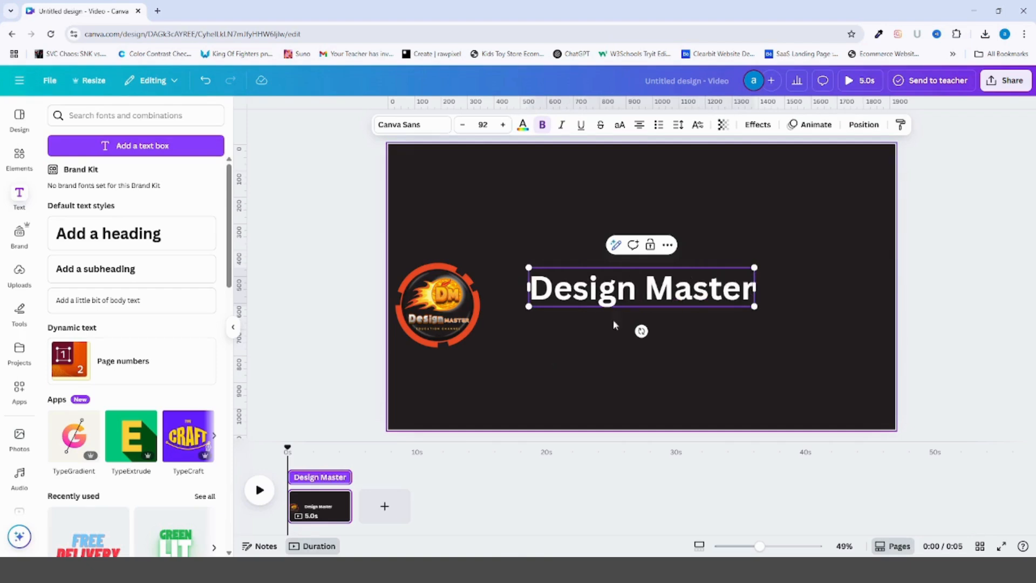
pyautogui.hotkey('ctrl', 'shift', 'k')
# Place the heading beside the logo and scale both together to about 1,812 × 481 px.
pyautogui.click(786, 361)
pyautogui.moveTo(787, 367); pyautogui.dragTo(465, 260)
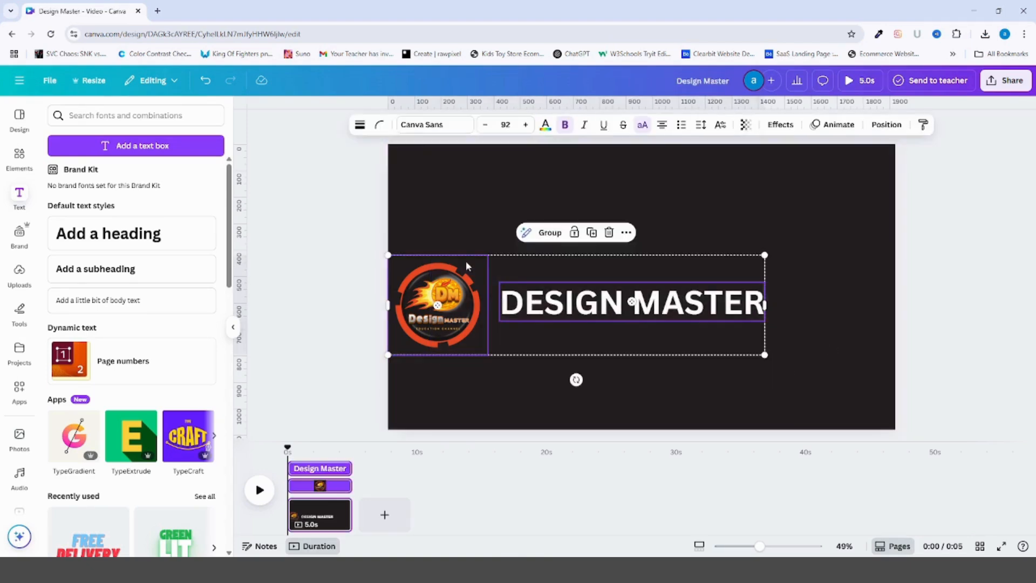
pyautogui.moveTo(768, 255); pyautogui.dragTo(864, 222)
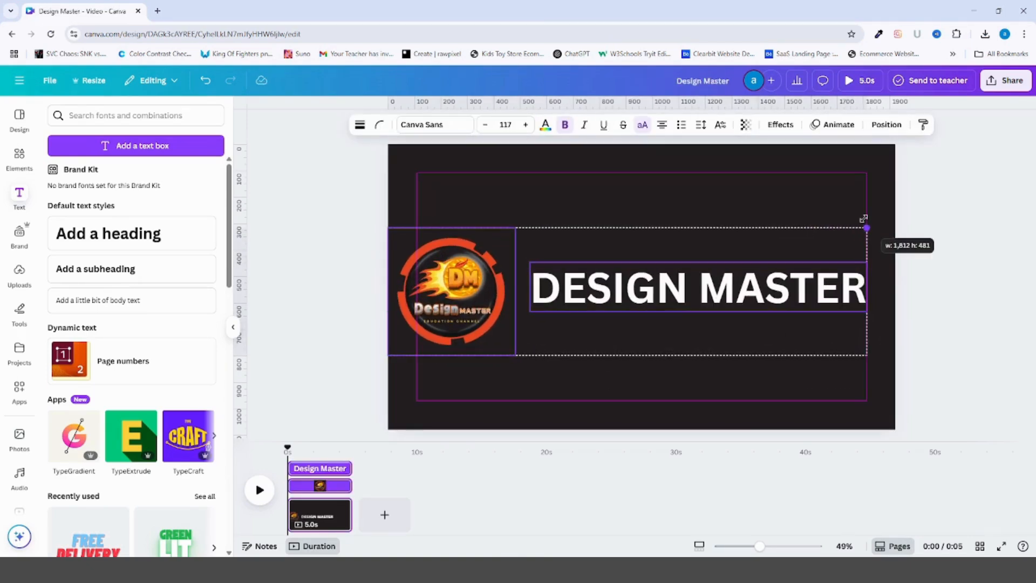
pyautogui.click(825, 395)
# Place vertical ruler guides at the logo's left edge and the heading's right edge.
pyautogui.hotkey('shift', 'r')
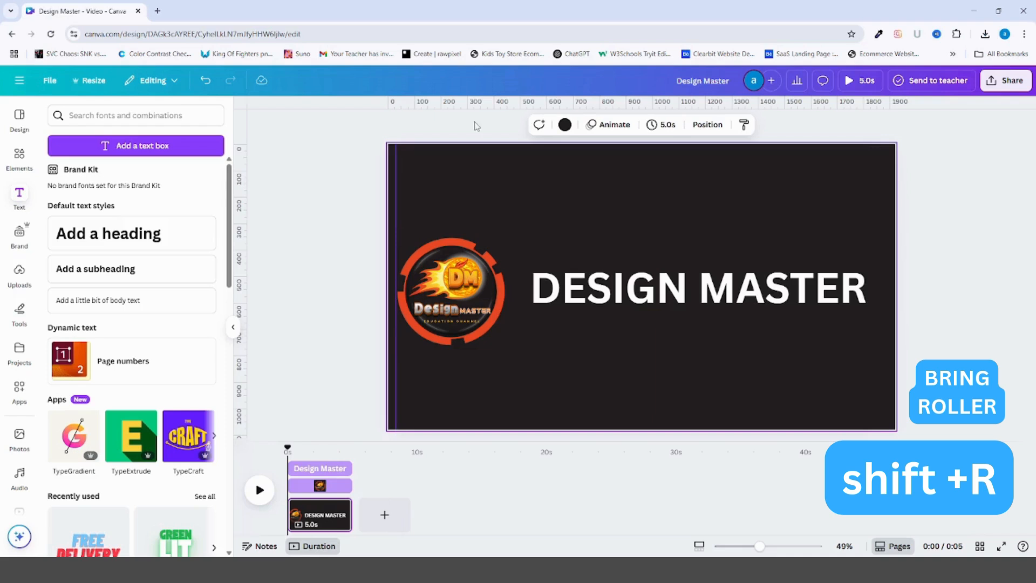
pyautogui.moveTo(849, 260); pyautogui.dragTo(866, 258)
pyautogui.click(970, 356)
# Place horizontal ruler guides along the top and bottom edges of both the logo and the heading text.
pyautogui.moveTo(598, 97); pyautogui.dragTo(598, 236)
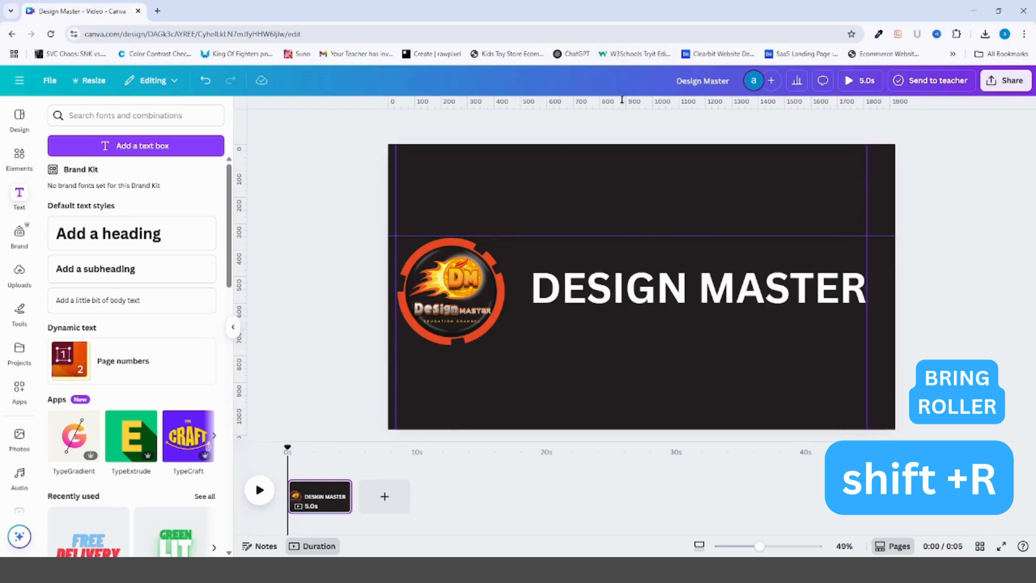
pyautogui.moveTo(622, 100); pyautogui.dragTo(612, 304)
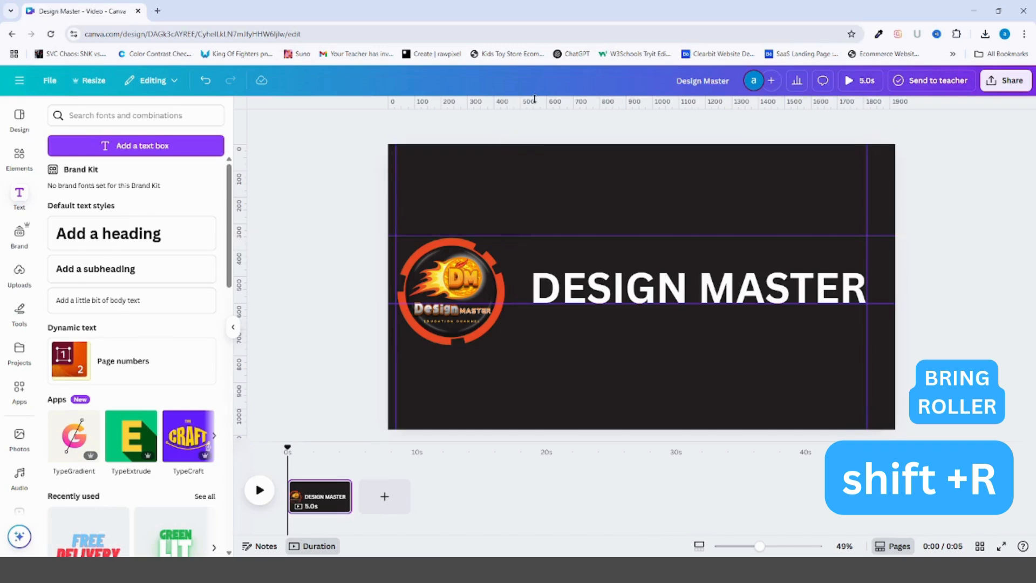
pyautogui.moveTo(534, 98); pyautogui.dragTo(526, 345)
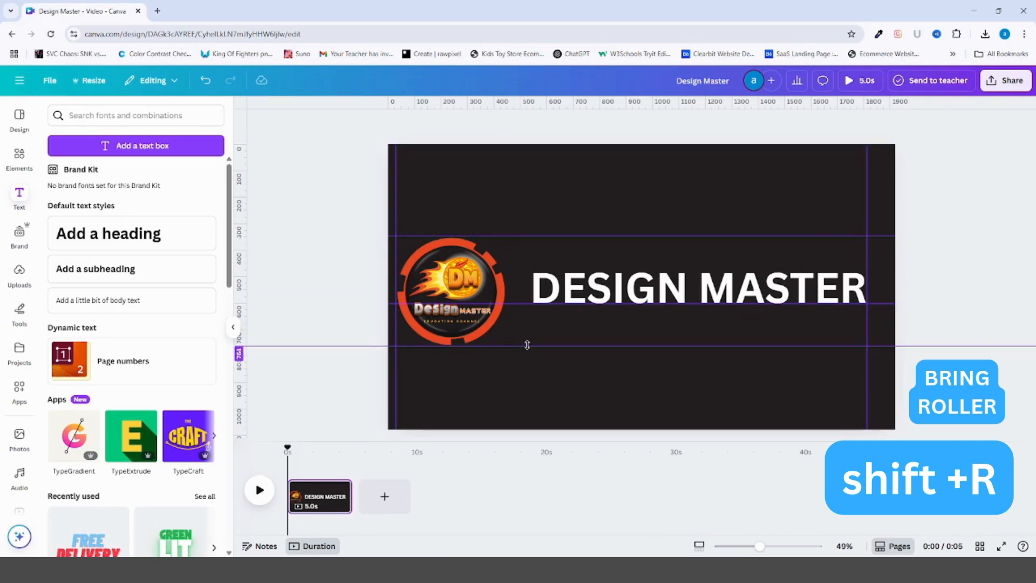
pyautogui.moveTo(614, 103); pyautogui.dragTo(615, 272)
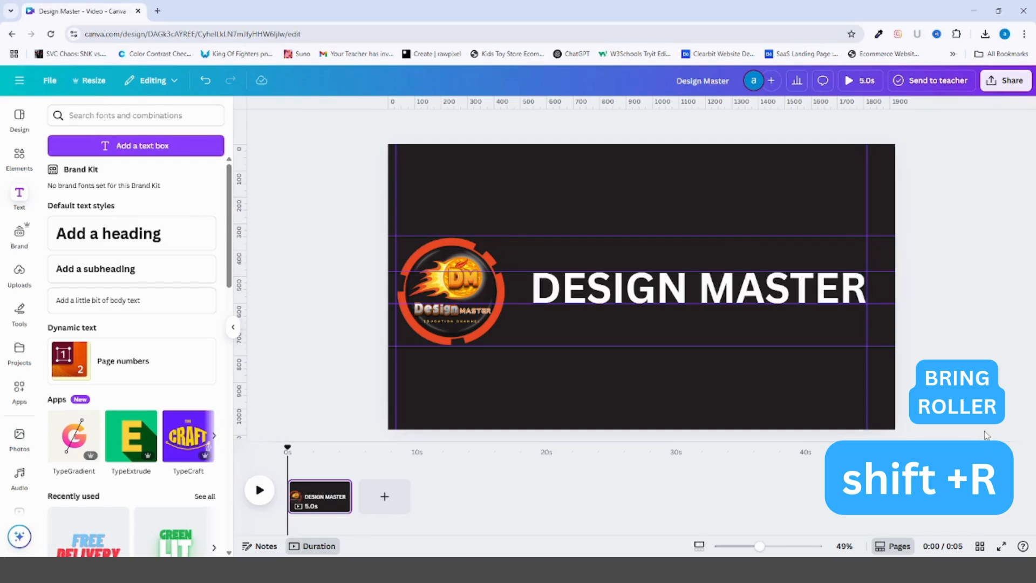
# Apply the Outline effect to the DESIGN MASTER heading in orange with a thickness of 22.
pyautogui.click(740, 295)
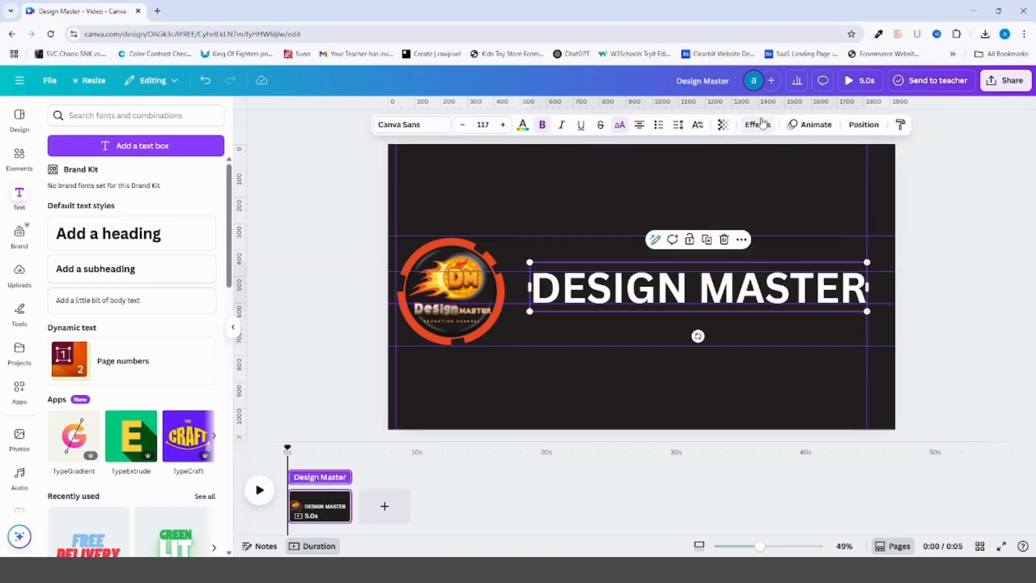
pyautogui.click(761, 124)
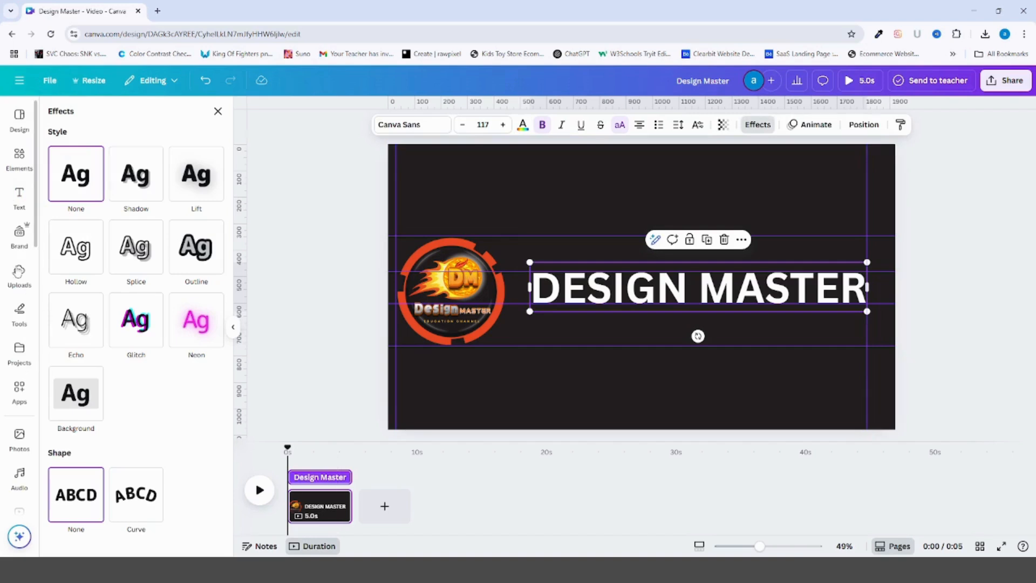
pyautogui.click(184, 258)
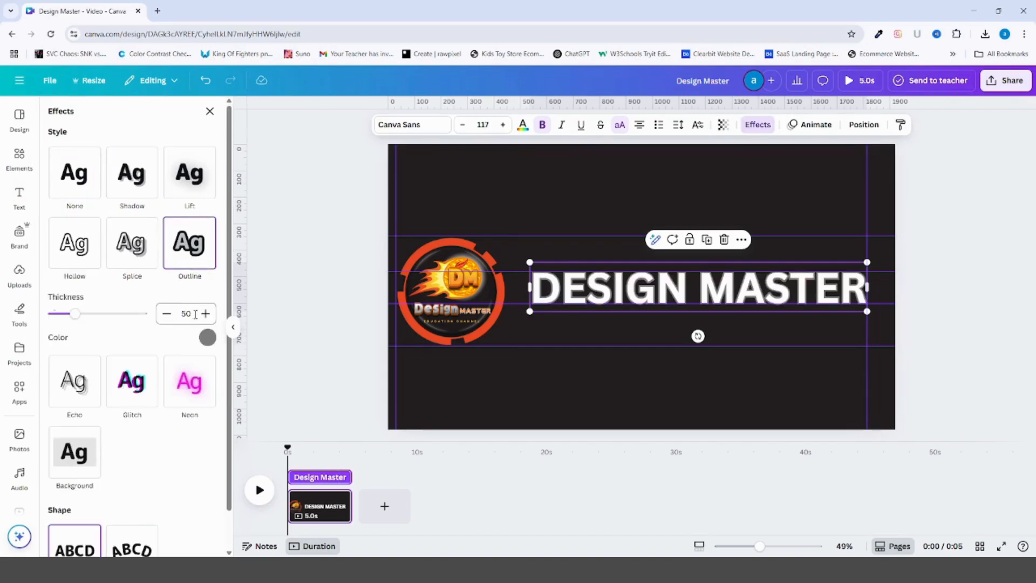
pyautogui.click(207, 338)
pyautogui.scroll(-1, 170, 468)
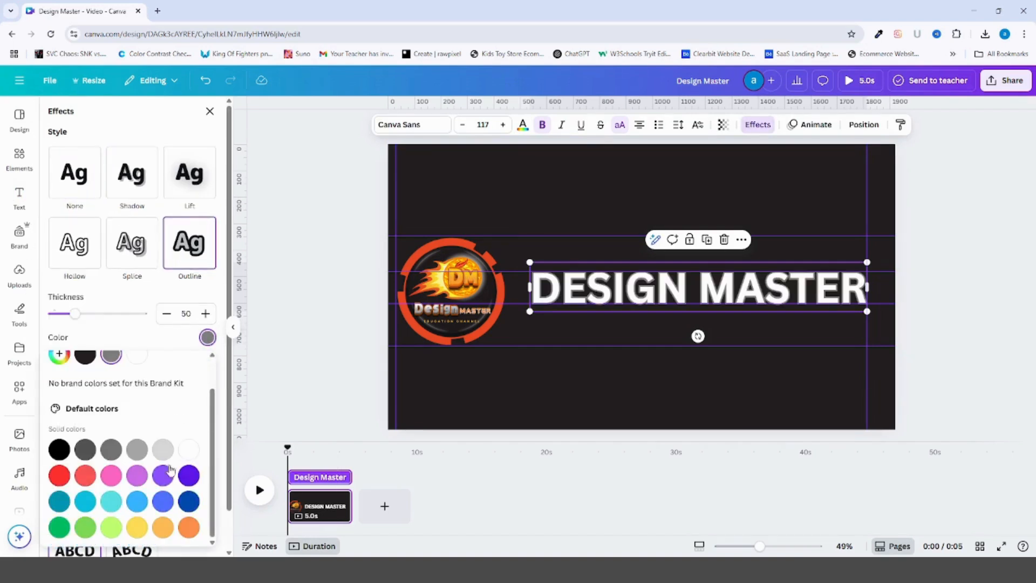
pyautogui.click(86, 477)
pyautogui.click(188, 527)
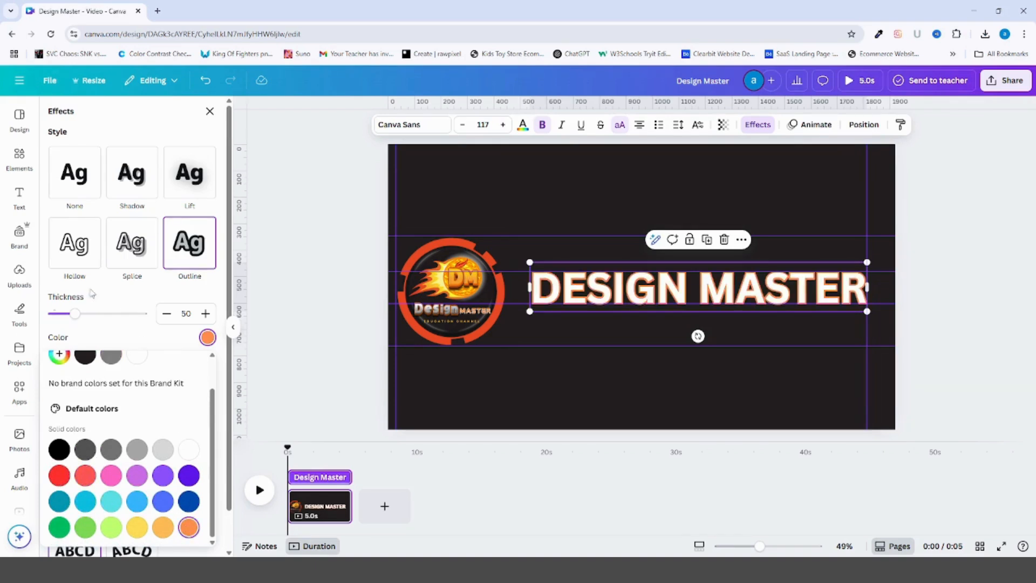
pyautogui.moveTo(75, 314); pyautogui.dragTo(64, 316)
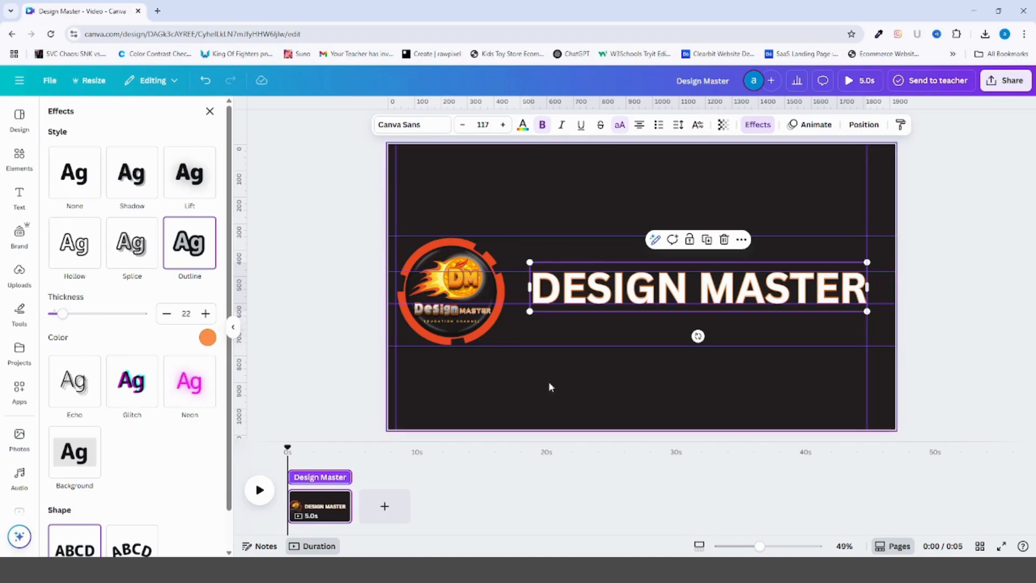
pyautogui.click(592, 396)
# Change the heading's text color to dark gray.
pyautogui.click(679, 287)
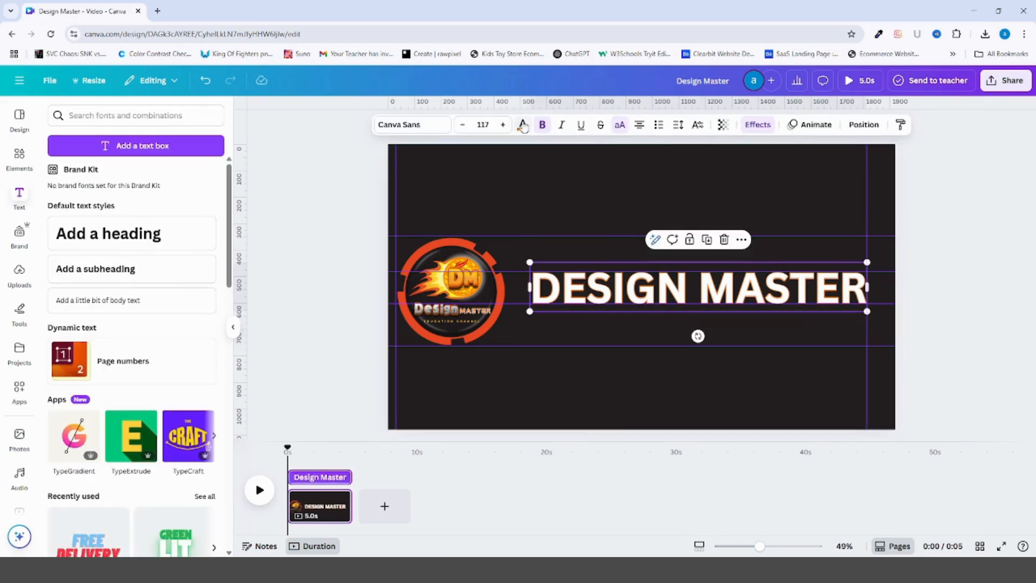
pyautogui.click(522, 124)
pyautogui.click(96, 384)
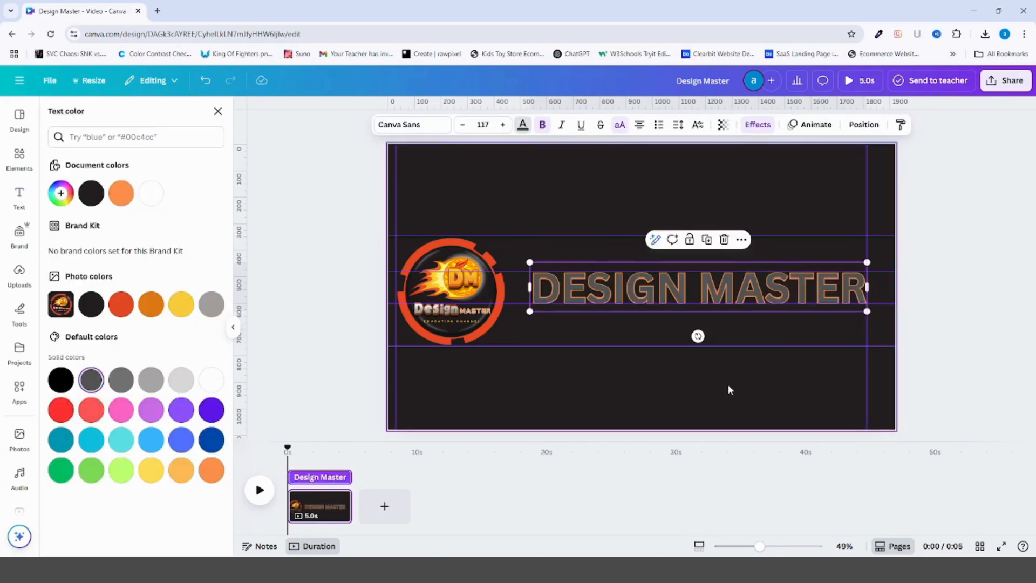
pyautogui.click(743, 391)
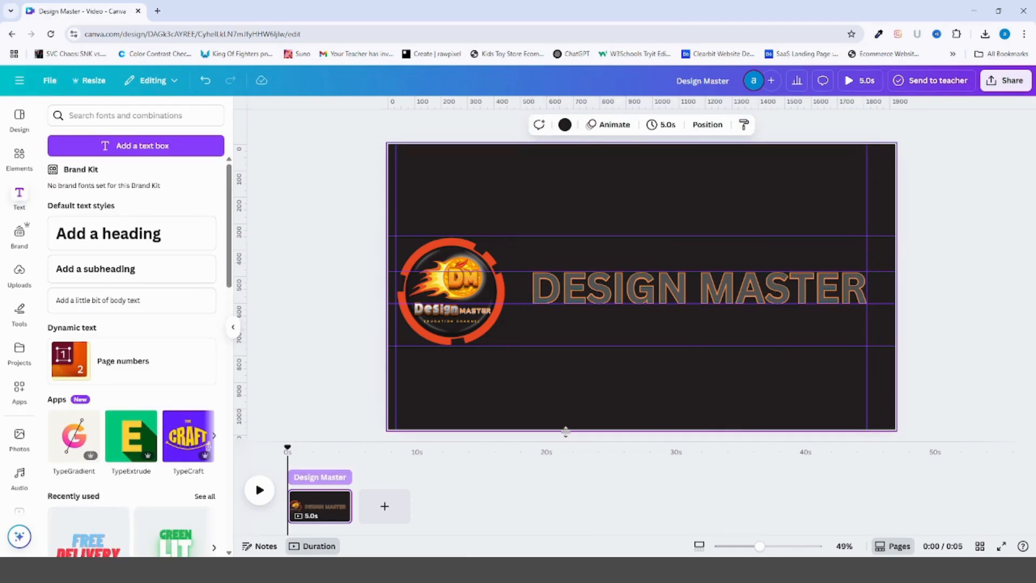
# Thicken the heading's outline and realign the two heading guides with the outlined letters' top and bottom edges.
pyautogui.click(646, 295)
pyautogui.click(757, 124)
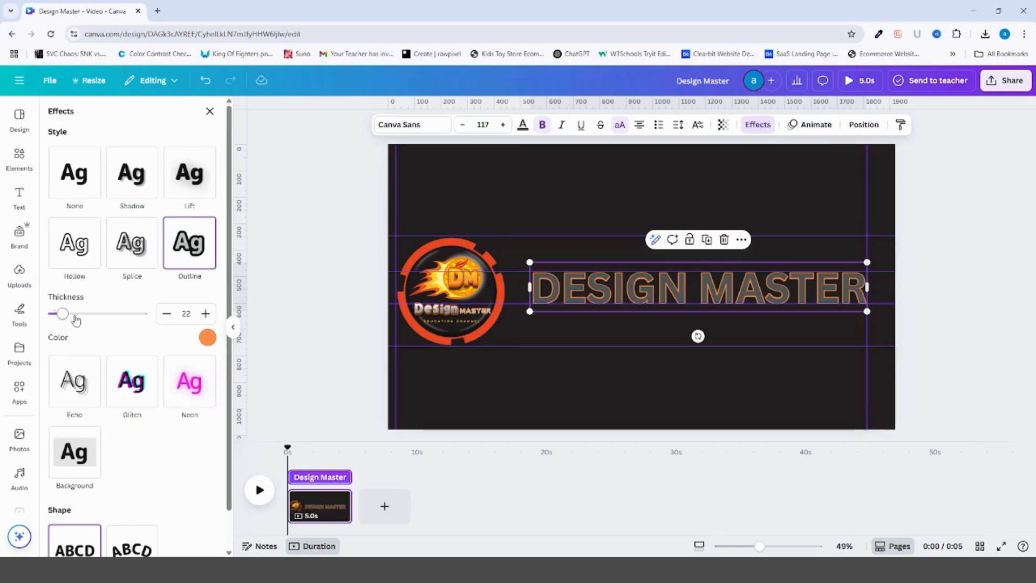
pyautogui.moveTo(63, 314); pyautogui.dragTo(79, 313)
pyautogui.click(551, 390)
pyautogui.moveTo(502, 303); pyautogui.dragTo(501, 271)
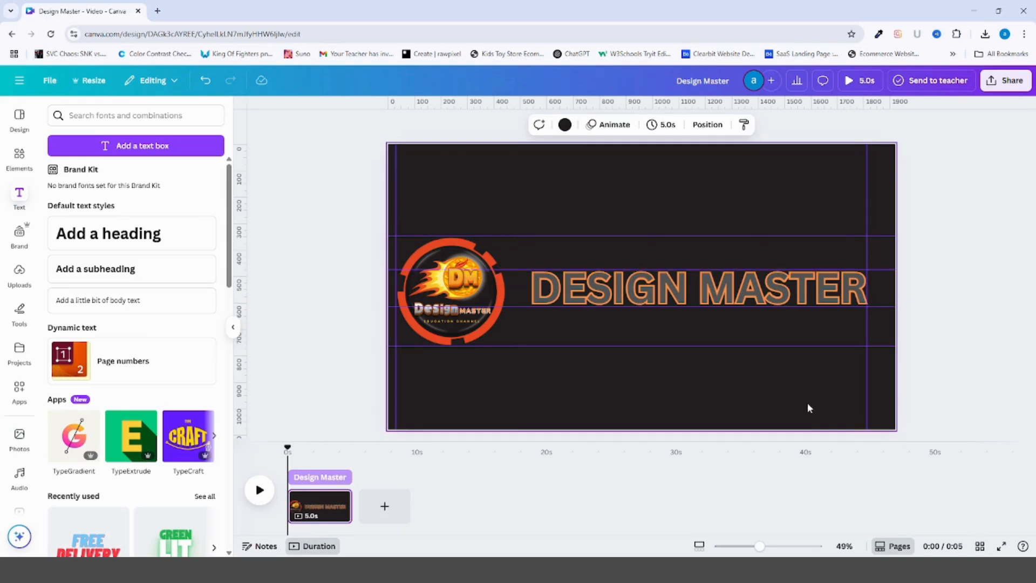
# Try a lighter gray fill on the heading text and settle on a darker gray from the default colors.
pyautogui.click(679, 291)
pyautogui.click(522, 124)
pyautogui.click(151, 380)
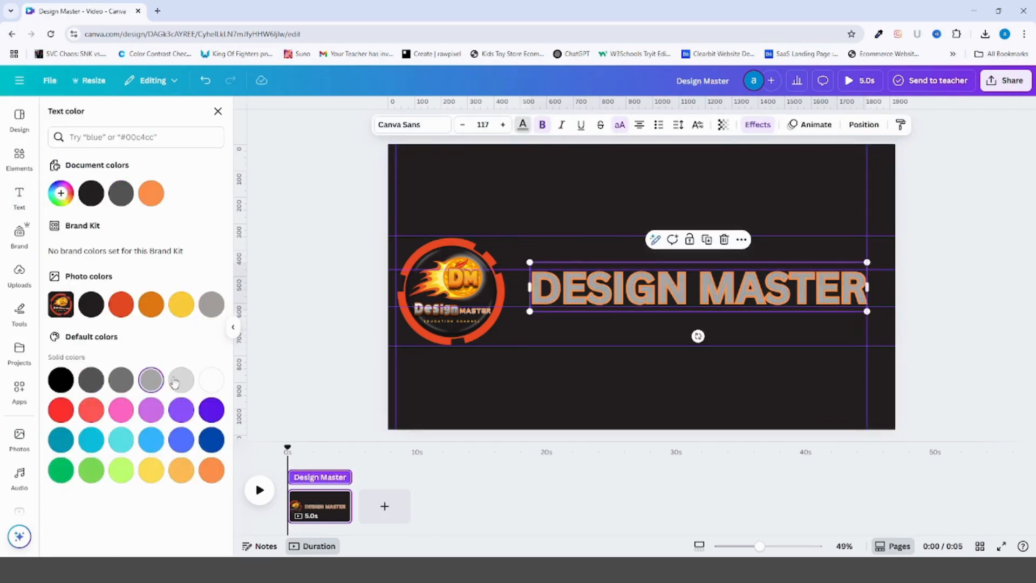
pyautogui.click(115, 383)
pyautogui.click(766, 402)
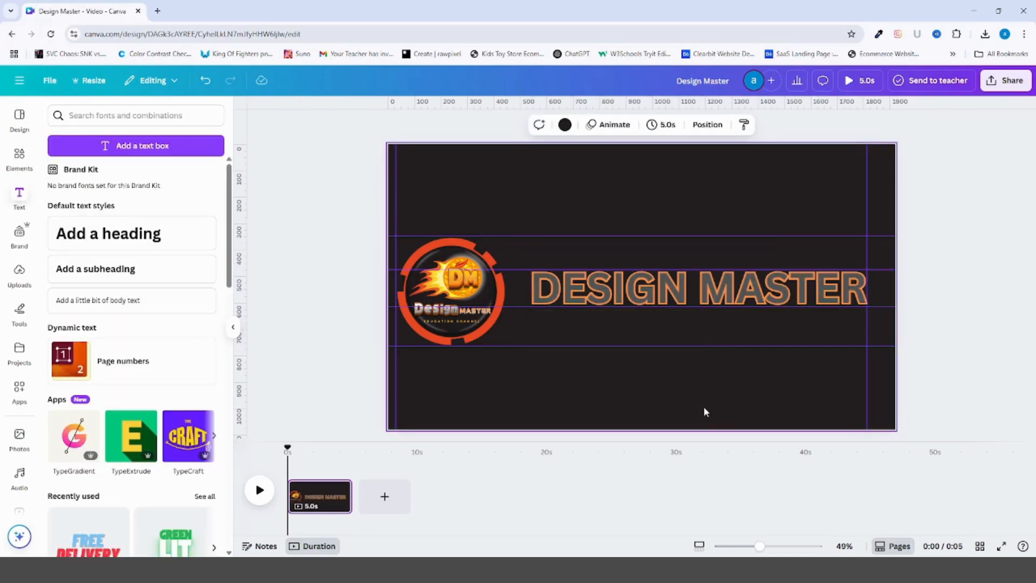
# Move the logo onto the word MASTER, layer the heading behind it and shift the heading left past the page edge.
pyautogui.moveTo(467, 285); pyautogui.dragTo(767, 280)
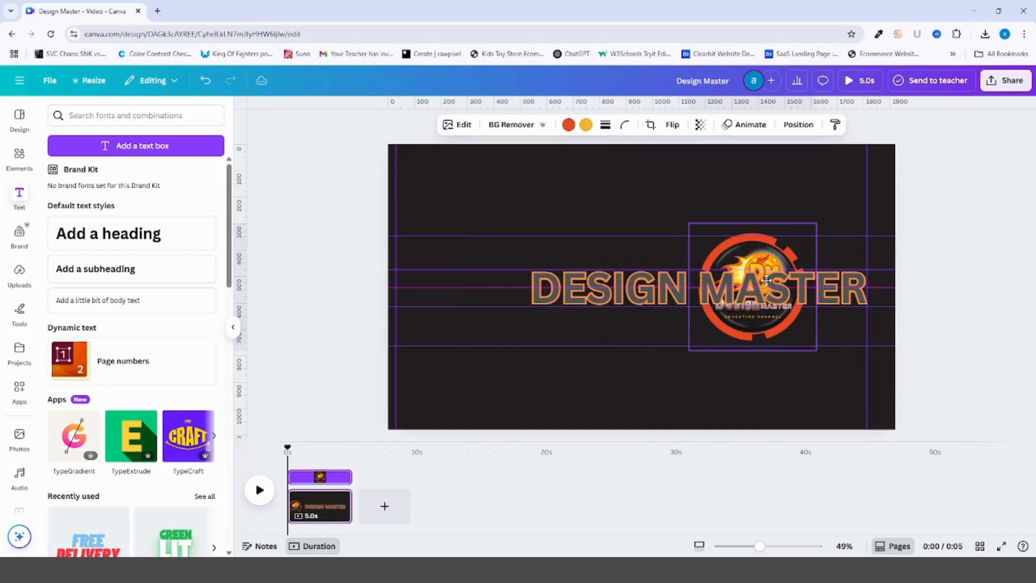
pyautogui.rightClick(684, 289)
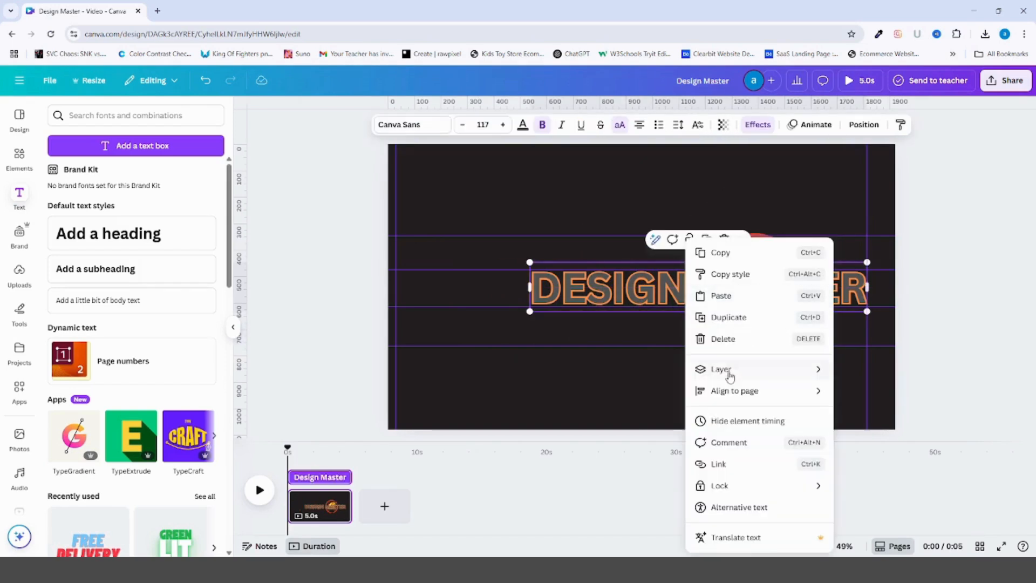
pyautogui.moveTo(733, 372)
pyautogui.click(923, 435)
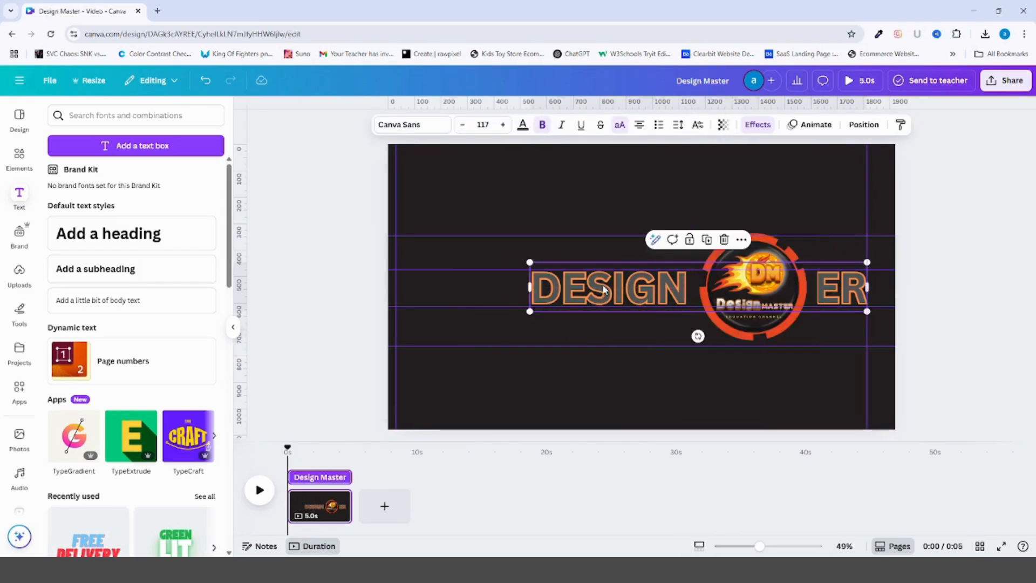
pyautogui.moveTo(603, 288); pyautogui.dragTo(351, 284)
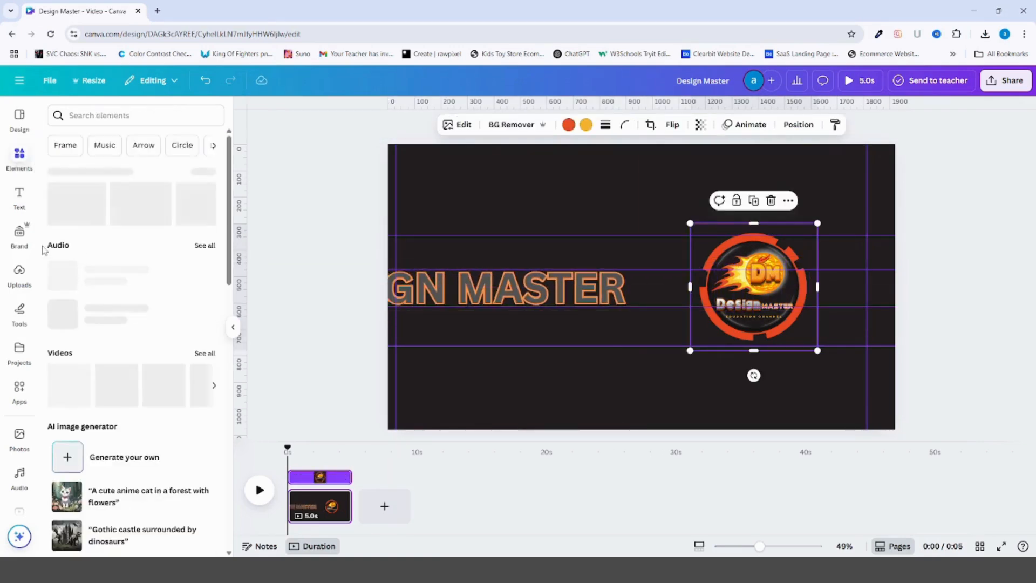
# Add an orange square shape and bring it in front of the heading.
pyautogui.click(81, 192)
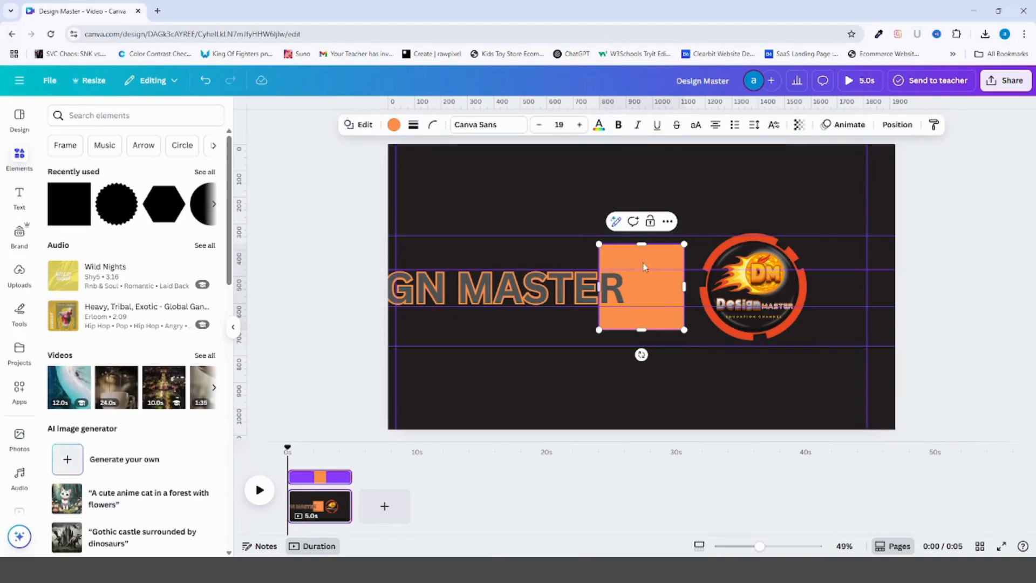
pyautogui.rightClick(653, 312)
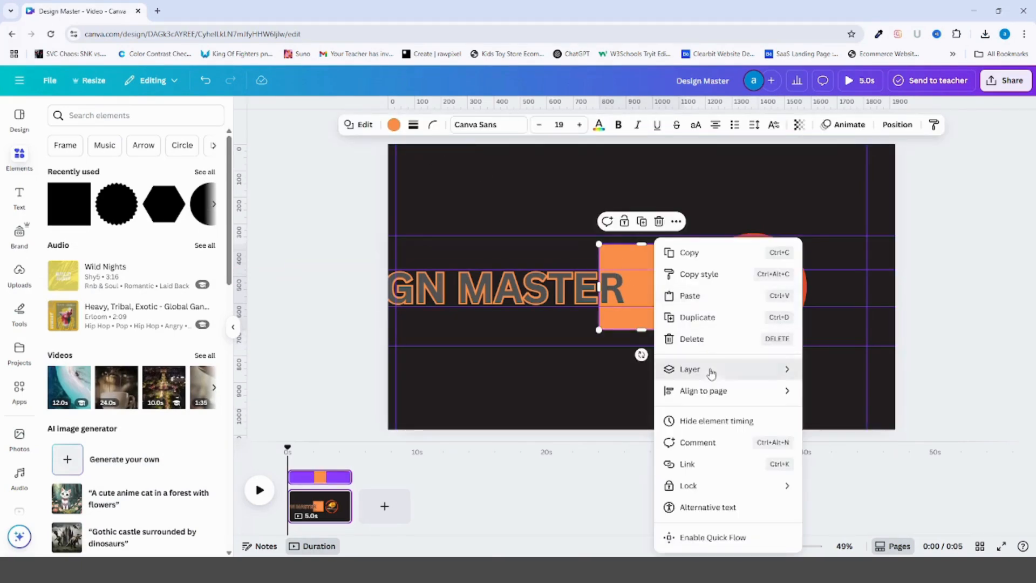
pyautogui.moveTo(711, 372)
pyautogui.click(852, 390)
# Stretch the orange square left past the page edge and fit its height between the heading guides, about 139 px.
pyautogui.moveTo(603, 286); pyautogui.dragTo(362, 286)
pyautogui.moveTo(523, 244); pyautogui.dragTo(523, 269)
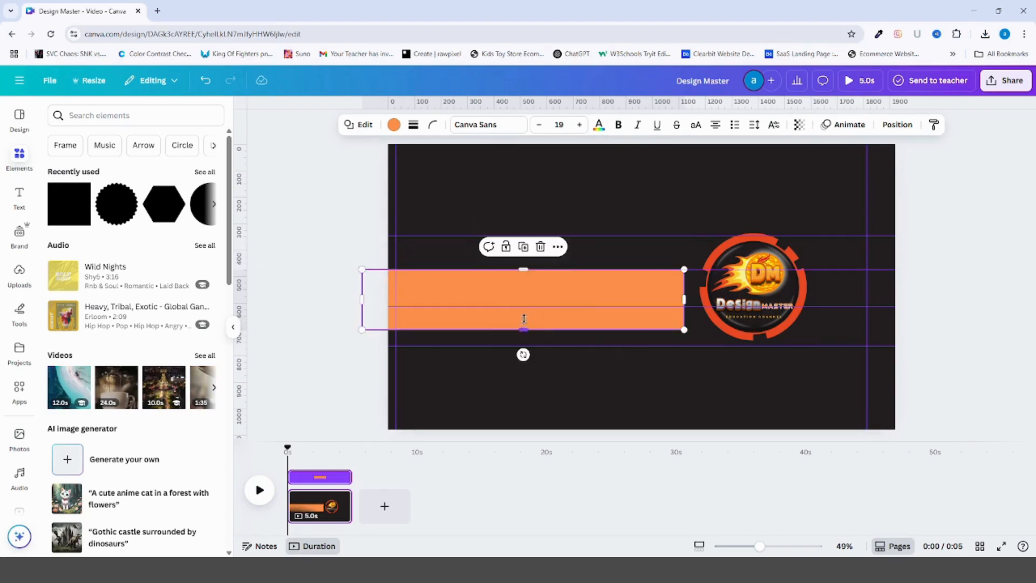
pyautogui.moveTo(523, 329); pyautogui.dragTo(523, 306)
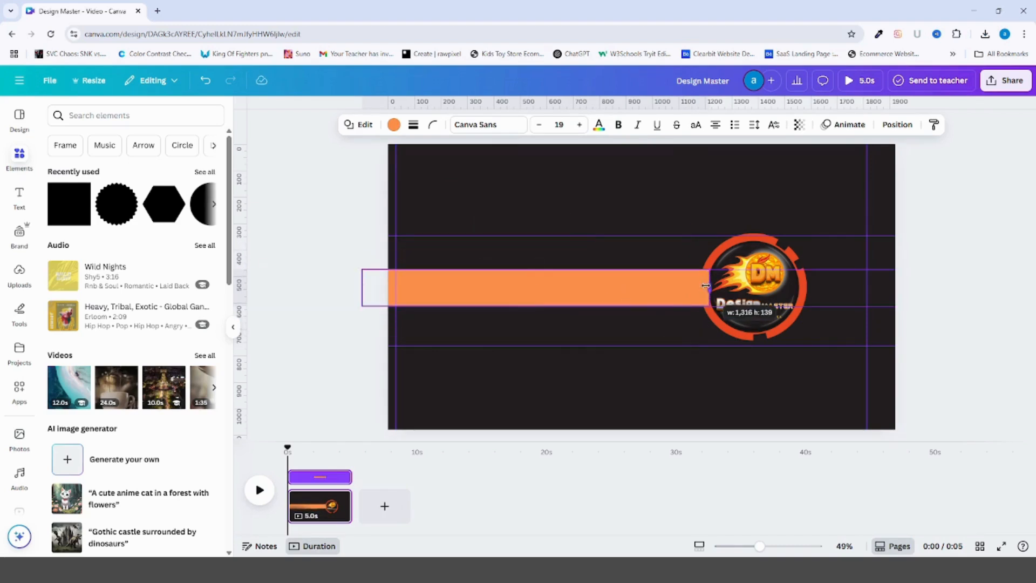
# Bring the logo in front of the orange bar and adjust the bar's position beside the logo.
pyautogui.click(755, 286)
pyautogui.rightClick(760, 286)
pyautogui.moveTo(809, 326)
pyautogui.click(682, 346)
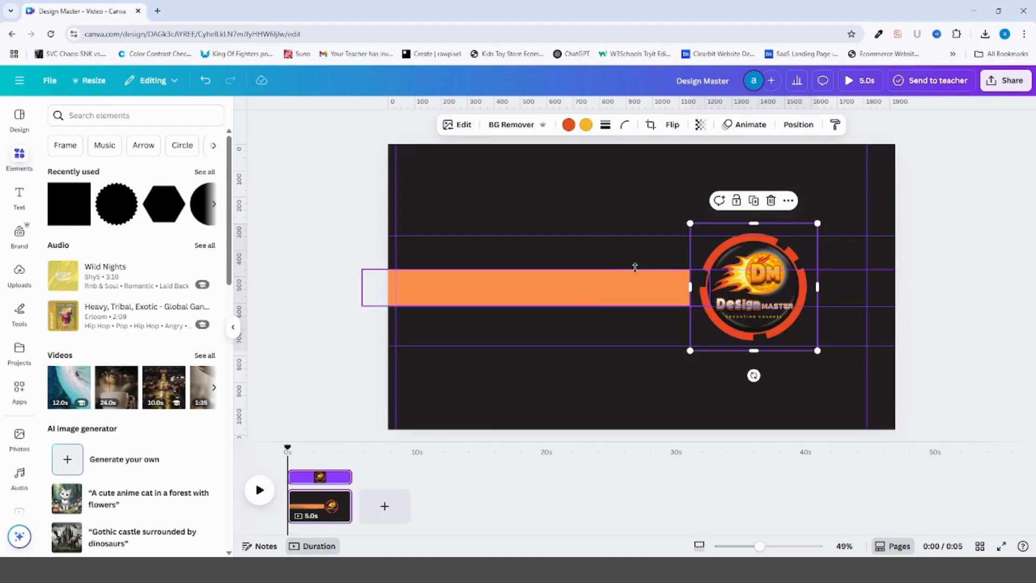
pyautogui.click(610, 294)
pyautogui.moveTo(621, 286); pyautogui.dragTo(638, 295)
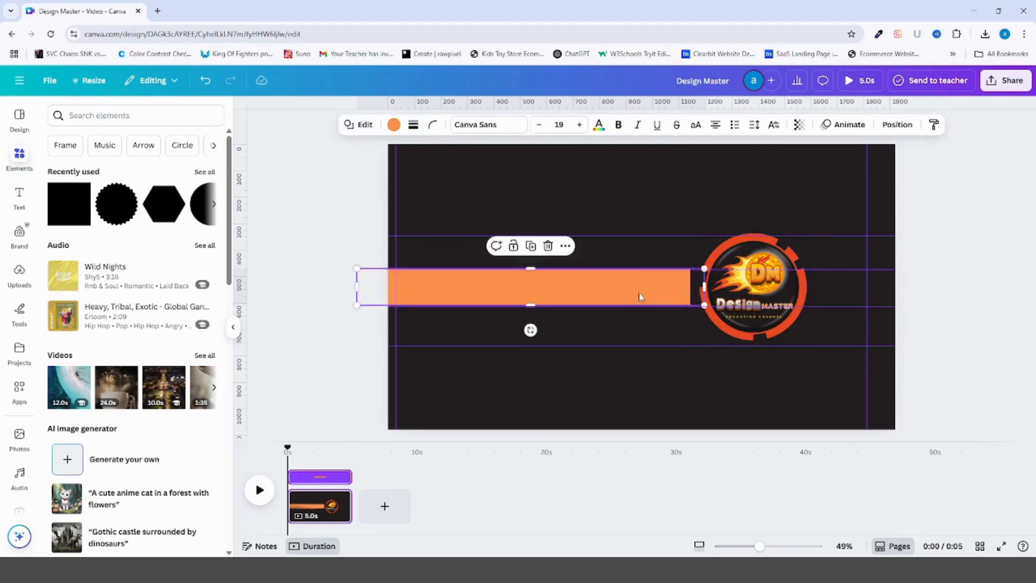
# Recolor the orange masking bar to the document color #242020 so it matches the page background.
pyautogui.click(394, 125)
pyautogui.hotkey('ctrl', 'z')
pyautogui.click(146, 194)
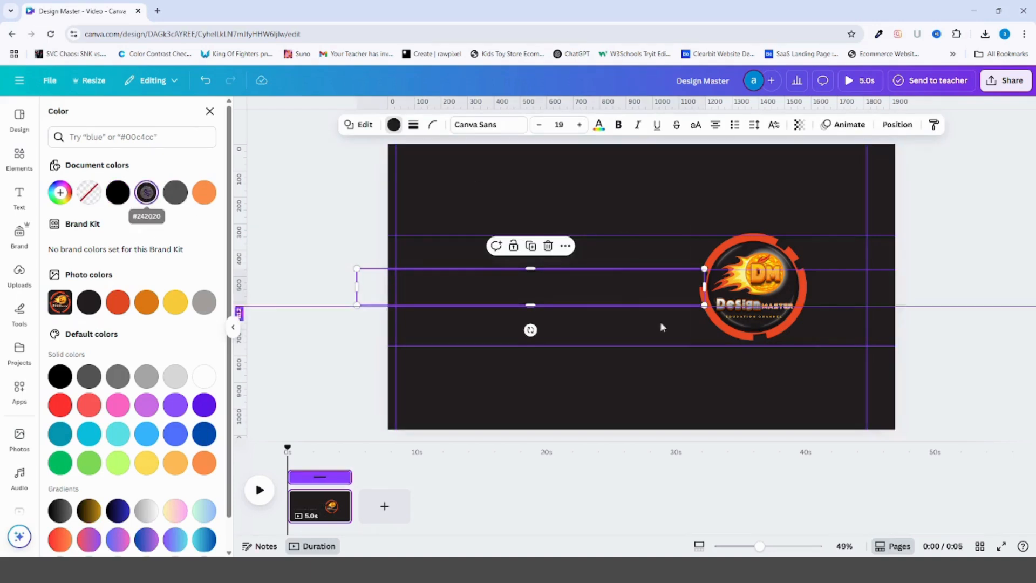
pyautogui.click(716, 390)
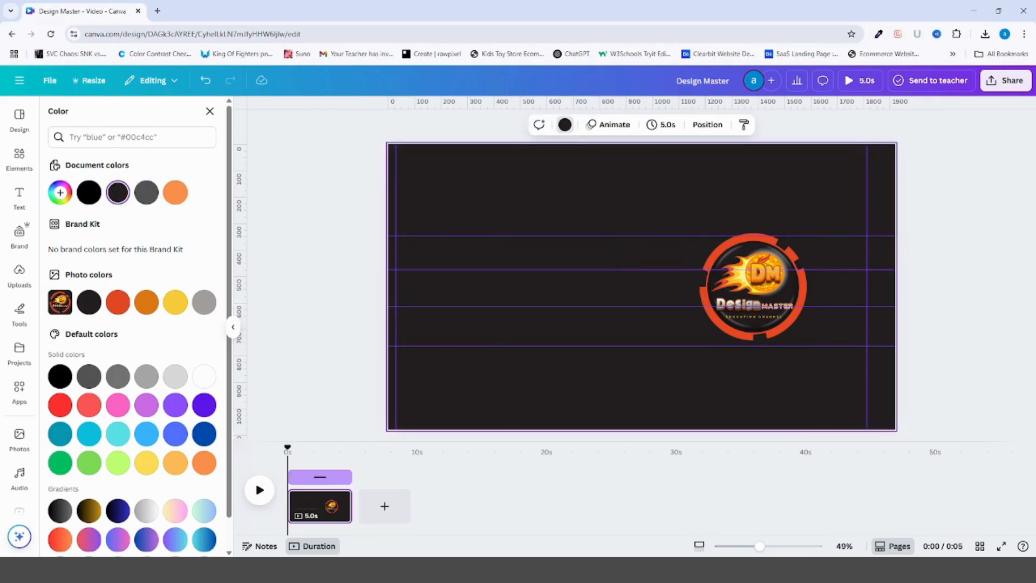
# Group the dark masking bar with the logo.
pyautogui.click(639, 289)
pyautogui.keyDown('shift'); pyautogui.click(798, 233); pyautogui.keyUp('shift')
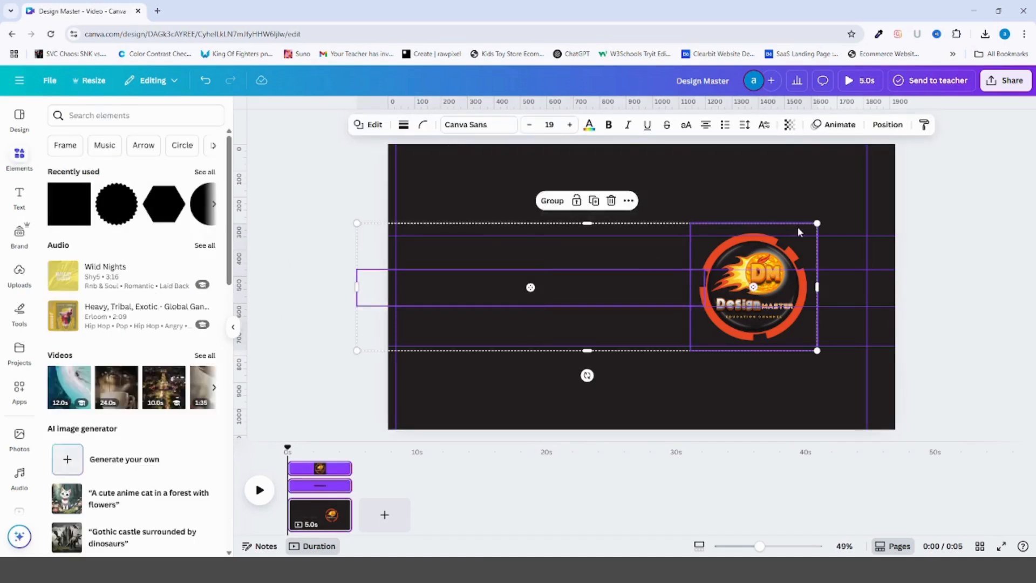
pyautogui.click(554, 200)
# Create a custom animation that carries the grouped logo and bar straight left to the page's left edge, replacing the first path.
pyautogui.click(822, 126)
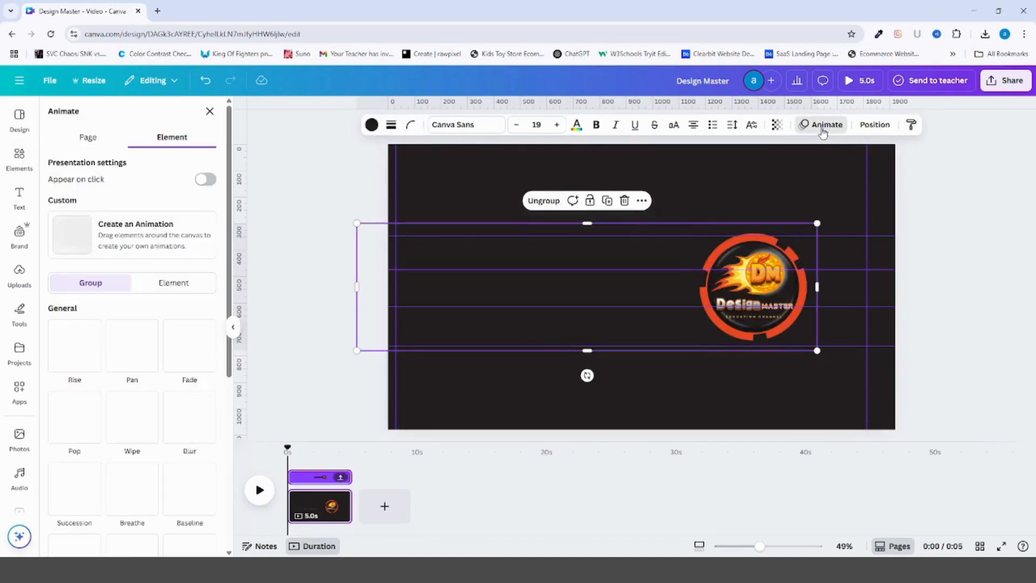
pyautogui.click(152, 237)
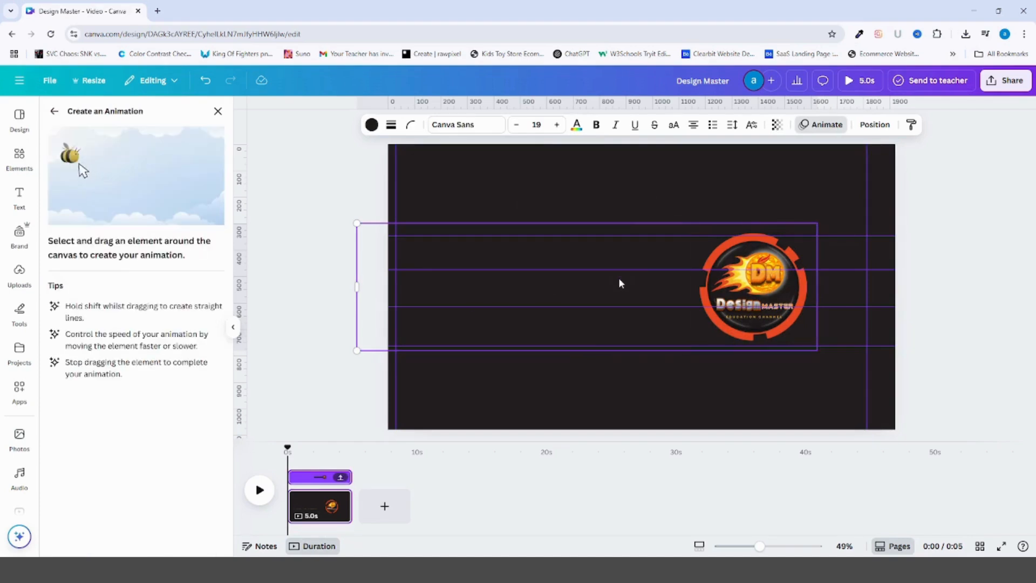
pyautogui.moveTo(753, 291); pyautogui.dragTo(564, 310)
pyautogui.click(92, 537)
pyautogui.moveTo(756, 299); pyautogui.dragTo(456, 296)
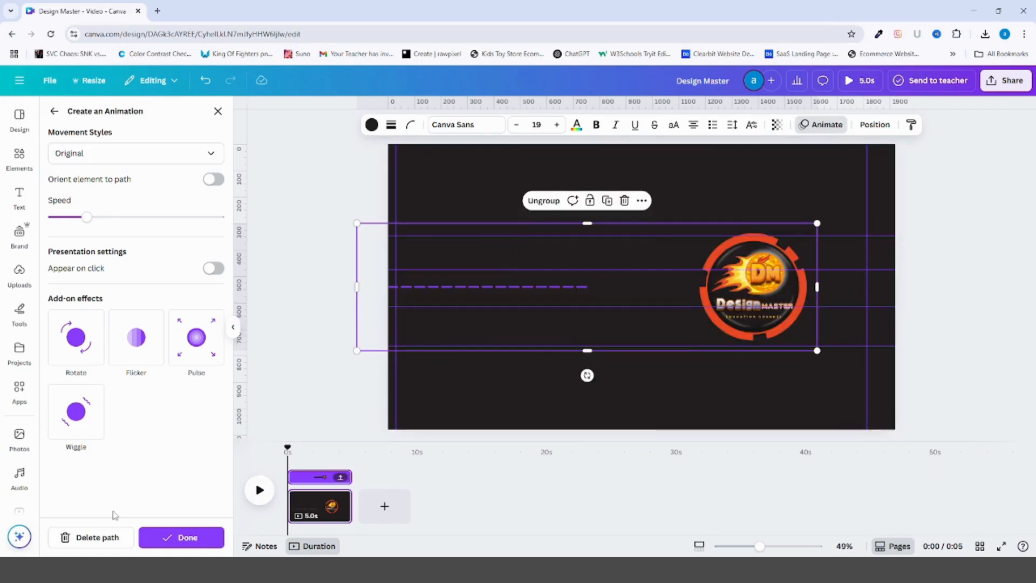
# Set the group's animation to the Smooth movement style and increase its speed.
pyautogui.click(106, 157)
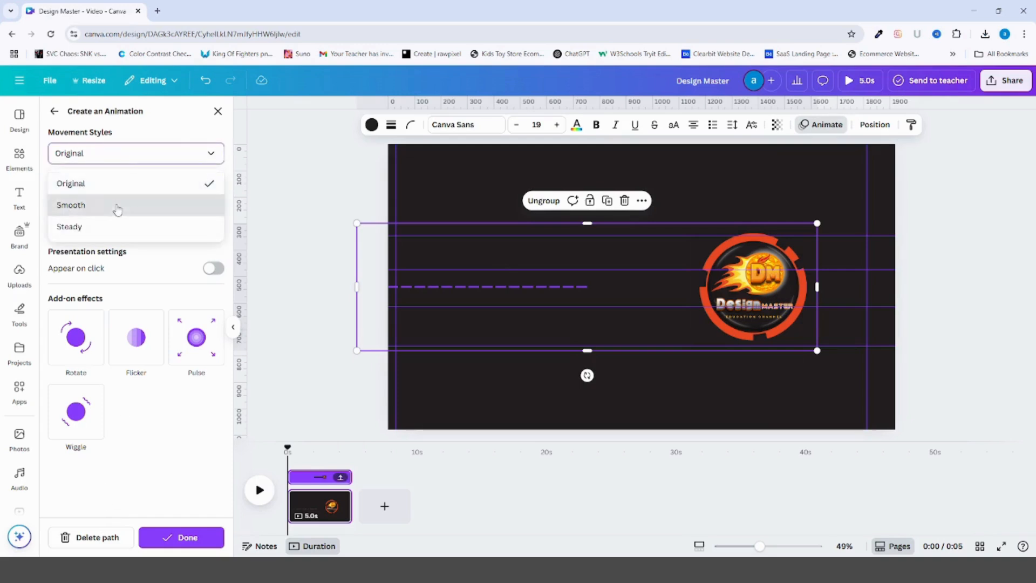
pyautogui.click(116, 206)
pyautogui.click(98, 218)
pyautogui.moveTo(100, 222); pyautogui.dragTo(137, 222)
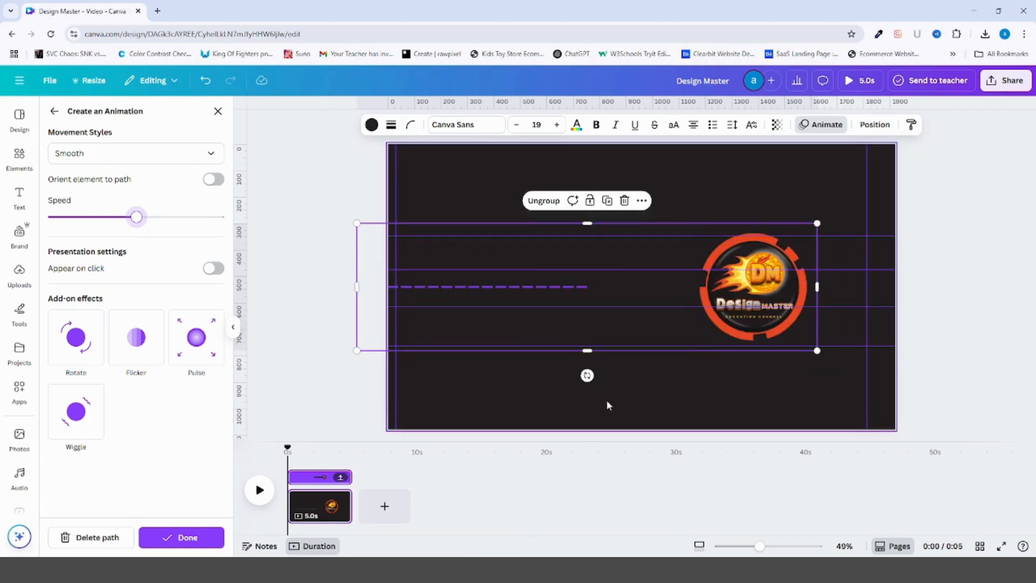
pyautogui.click(670, 400)
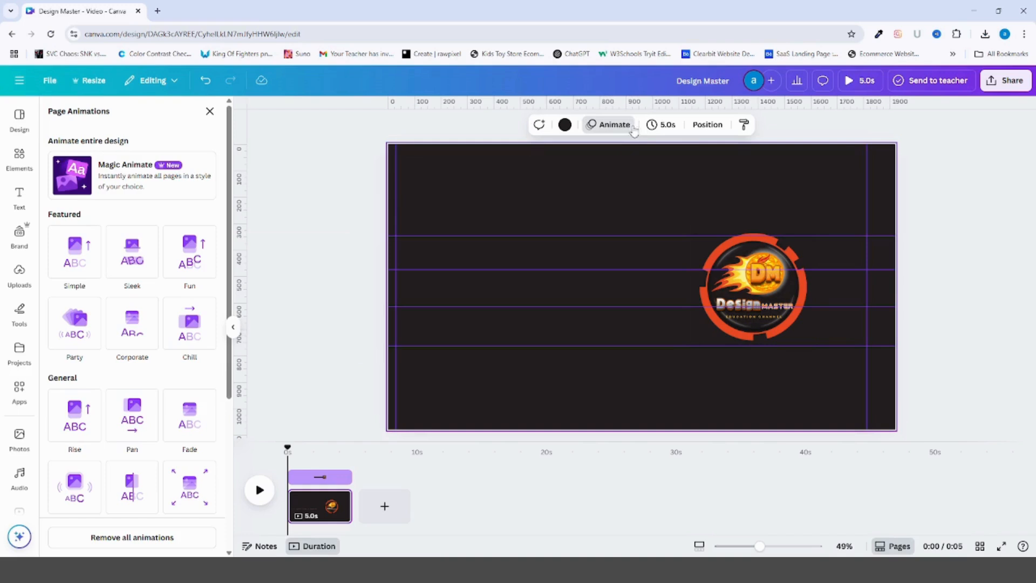
# Select the hidden DESIGN MASTER heading and create a custom animation moving it straight right until it is fully on the page.
pyautogui.click(707, 124)
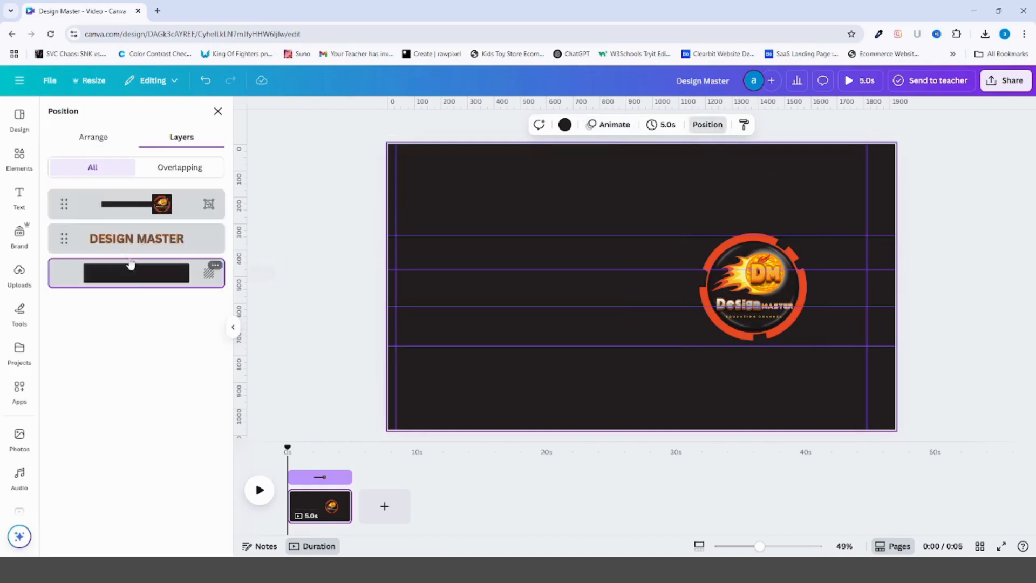
pyautogui.click(135, 238)
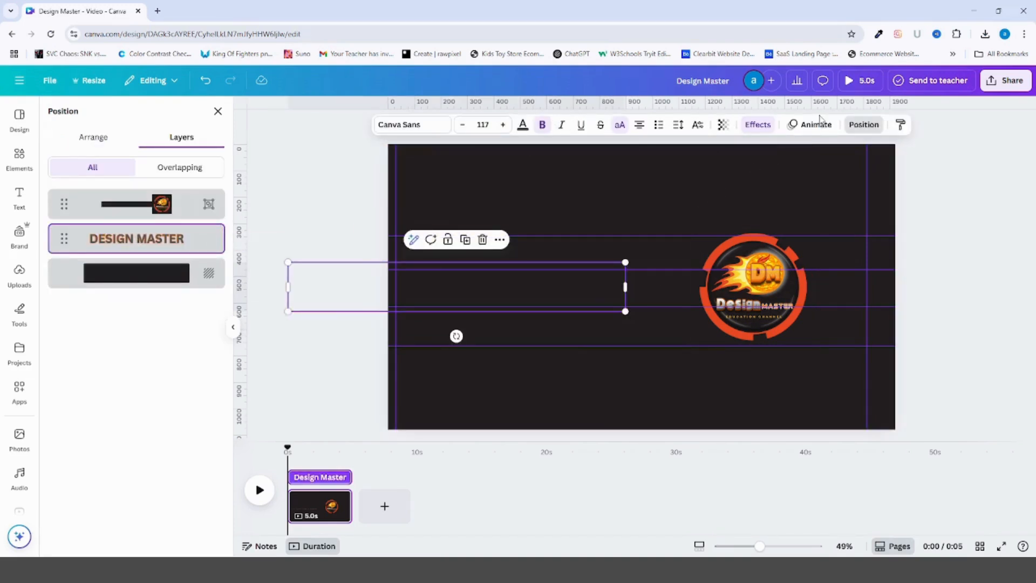
pyautogui.click(818, 123)
pyautogui.click(173, 245)
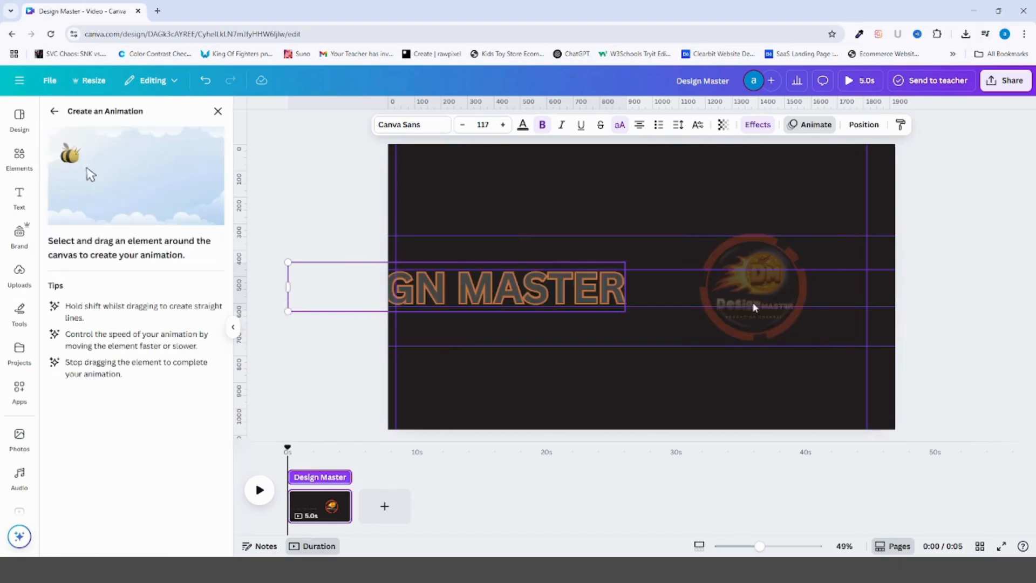
pyautogui.moveTo(555, 291); pyautogui.dragTo(793, 288)
# Give the heading's animation the Smooth movement style, increase its speed slightly and finish the animation.
pyautogui.click(114, 153)
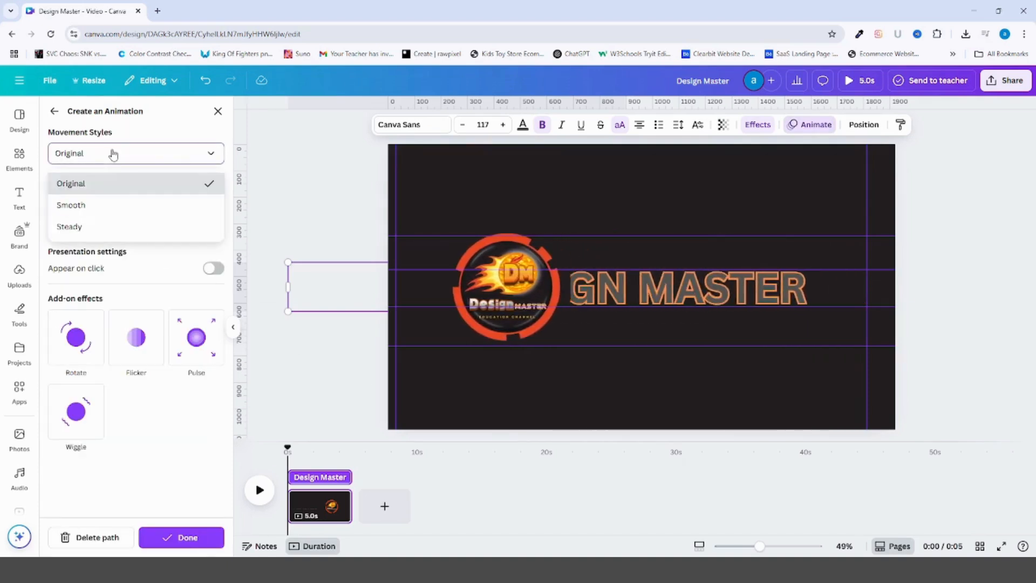
pyautogui.click(93, 207)
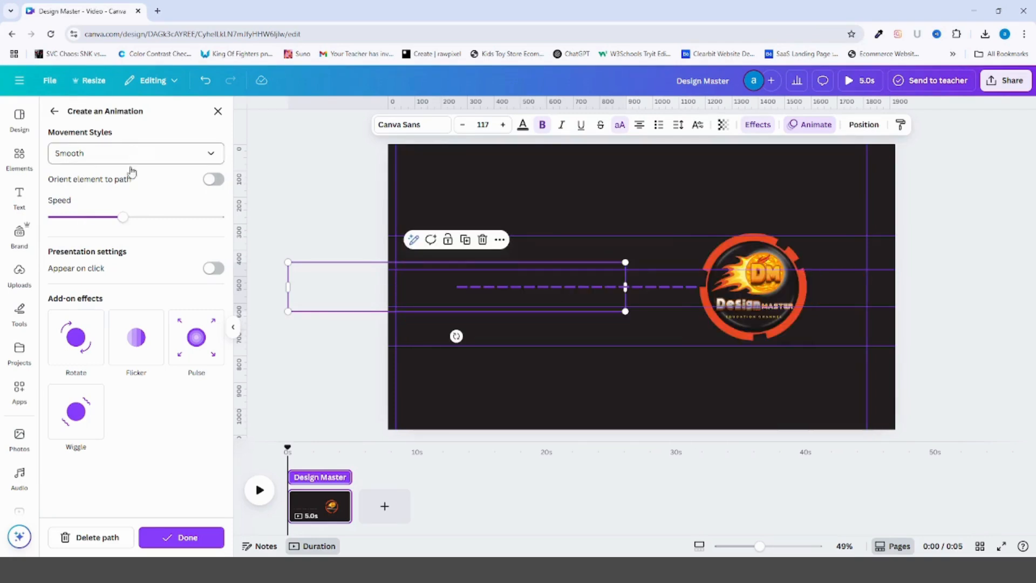
pyautogui.click(133, 217)
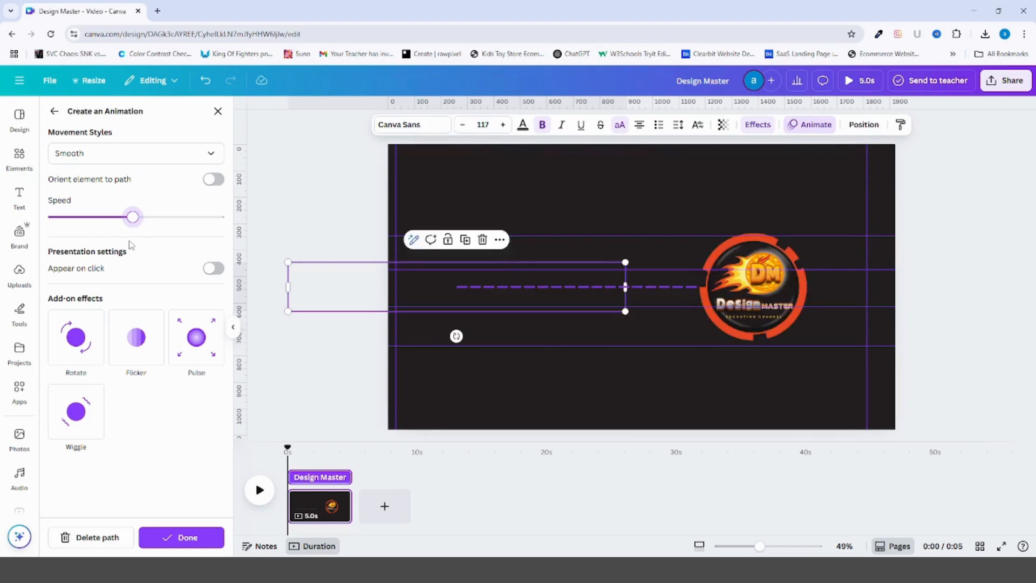
pyautogui.click(206, 537)
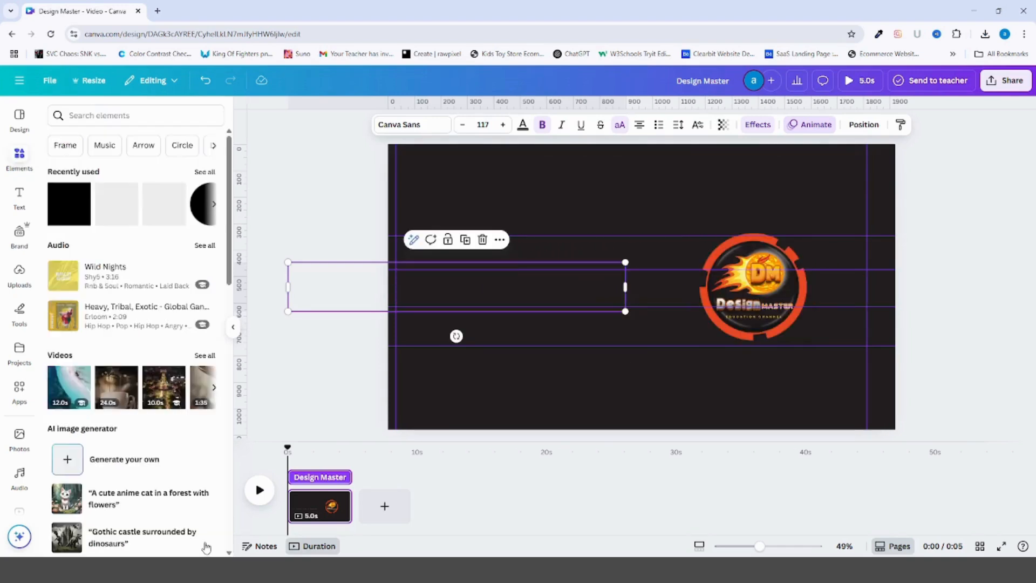
# Duplicate the page without the masking bar and place the copy's logo at the left page edge with the heading at the right guide.
pyautogui.moveTo(286, 446); pyautogui.dragTo(342, 448)
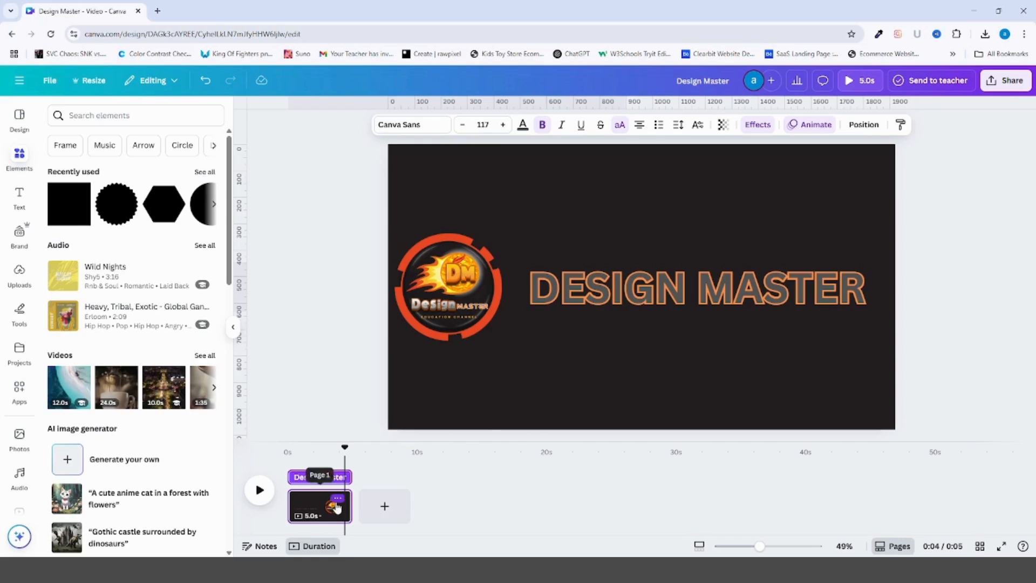
pyautogui.click(337, 500)
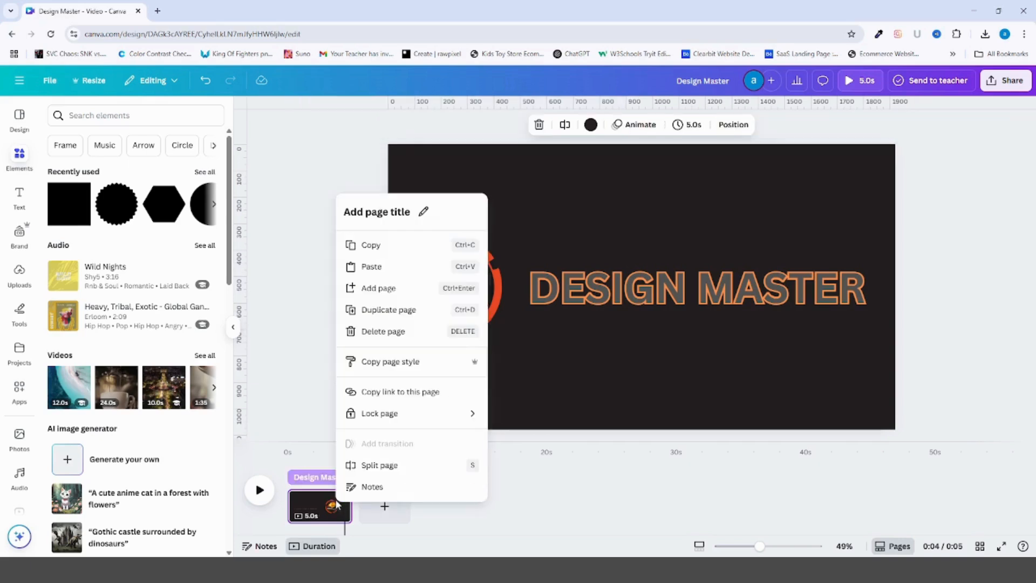
pyautogui.click(404, 311)
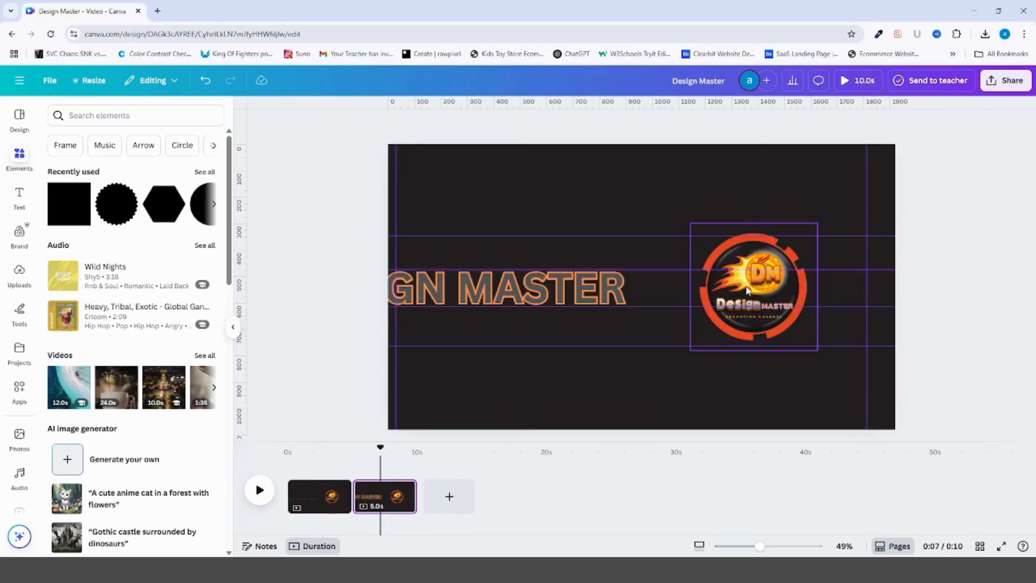
pyautogui.moveTo(746, 290); pyautogui.dragTo(444, 283)
pyautogui.moveTo(587, 284); pyautogui.dragTo(826, 282)
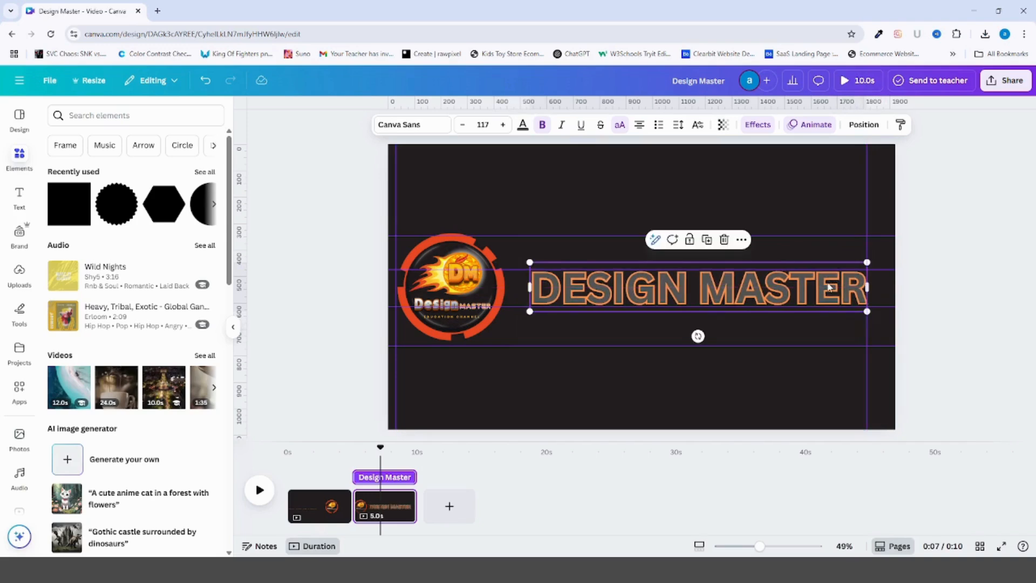
# On the second page, change the heading's text color and the logo's red color to white.
pyautogui.click(522, 124)
pyautogui.click(469, 270)
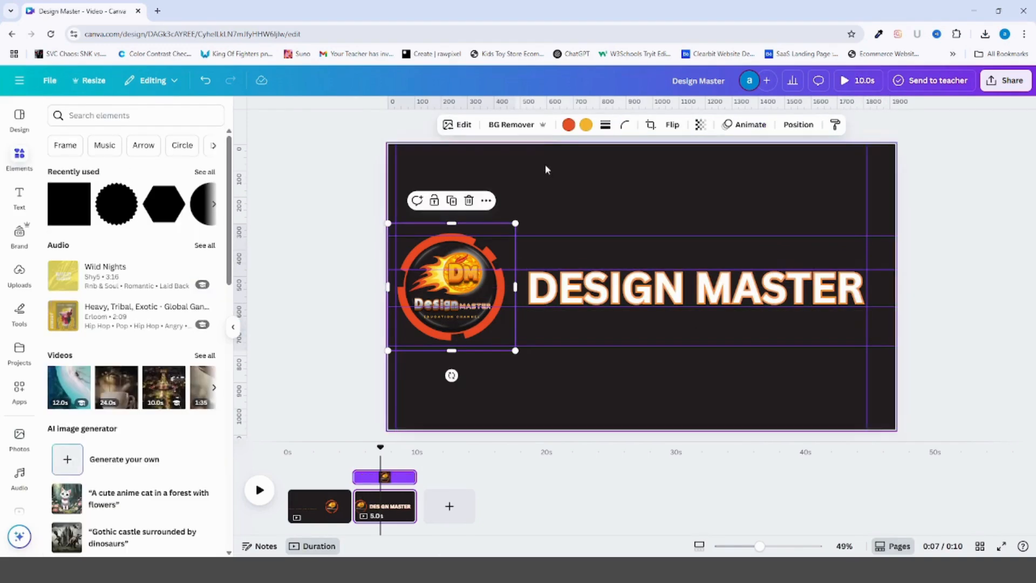
pyautogui.click(570, 125)
pyautogui.click(212, 194)
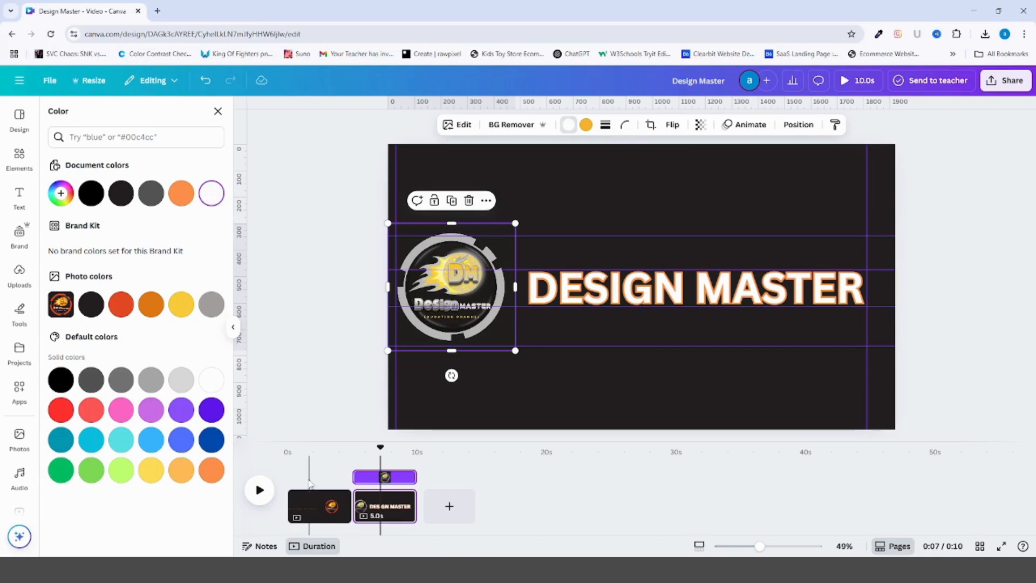
# Duplicate the second page and recolor the copy's logo ring and heading text dark blue.
pyautogui.rightClick(395, 507)
pyautogui.click(462, 286)
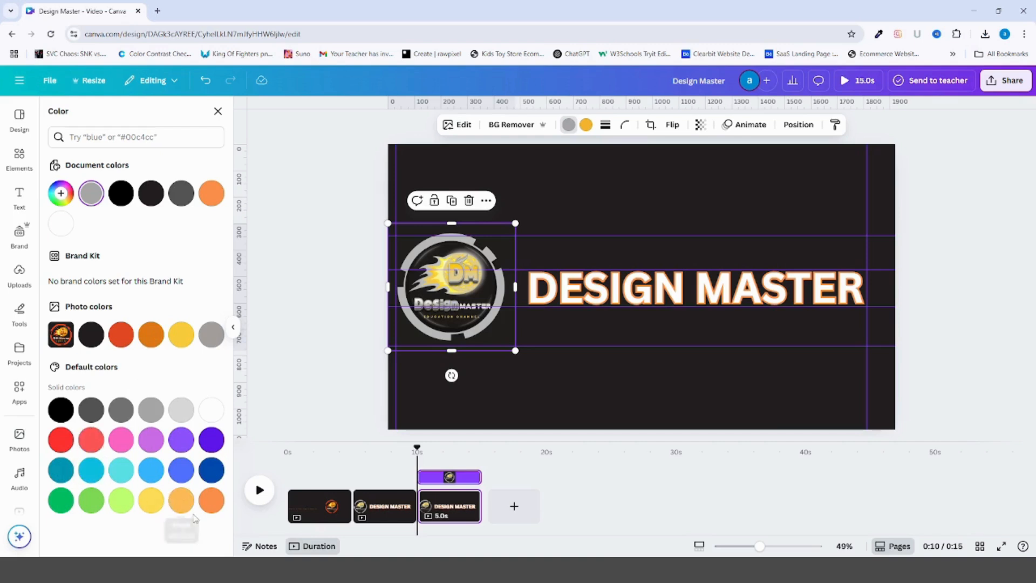
pyautogui.click(211, 469)
pyautogui.click(553, 295)
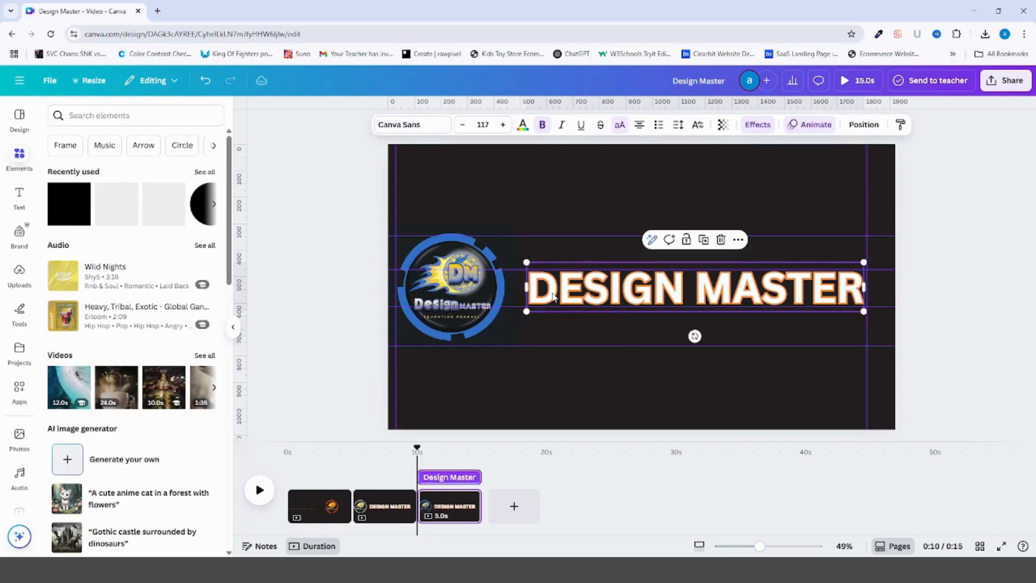
pyautogui.click(523, 125)
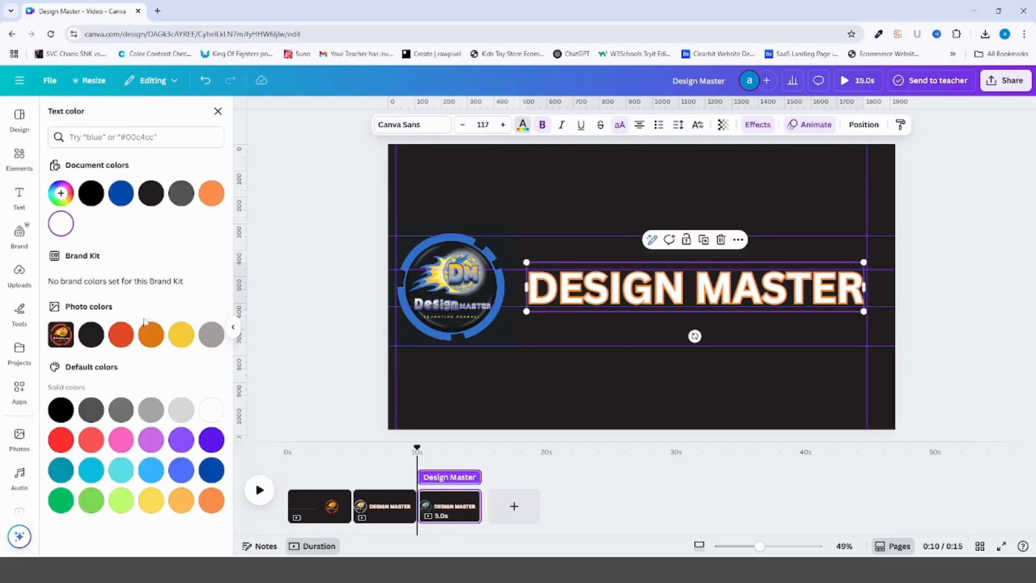
pyautogui.click(122, 194)
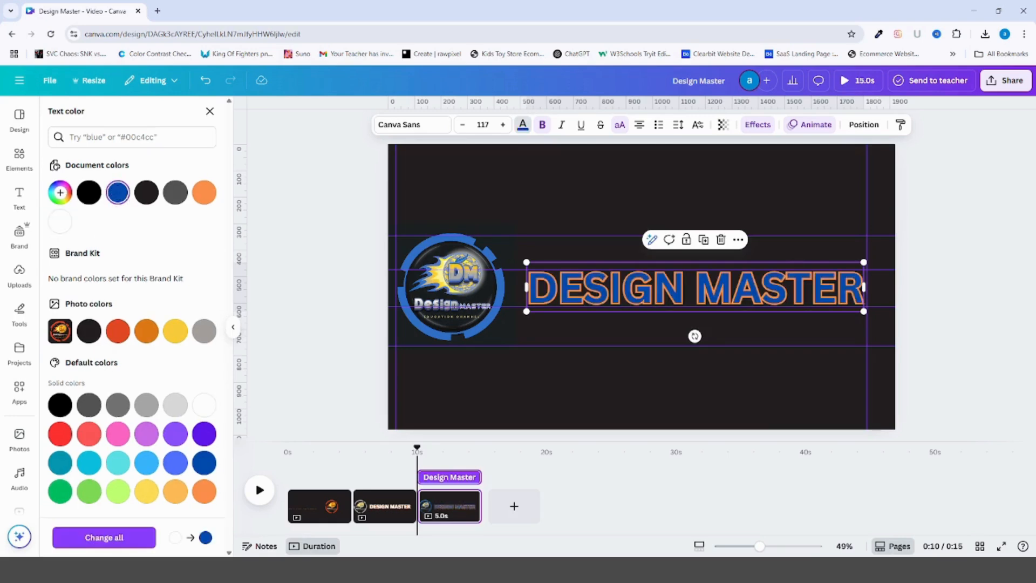
# Duplicate the blue page and recolor the copy's logo ring and heading text teal.
pyautogui.click(467, 499)
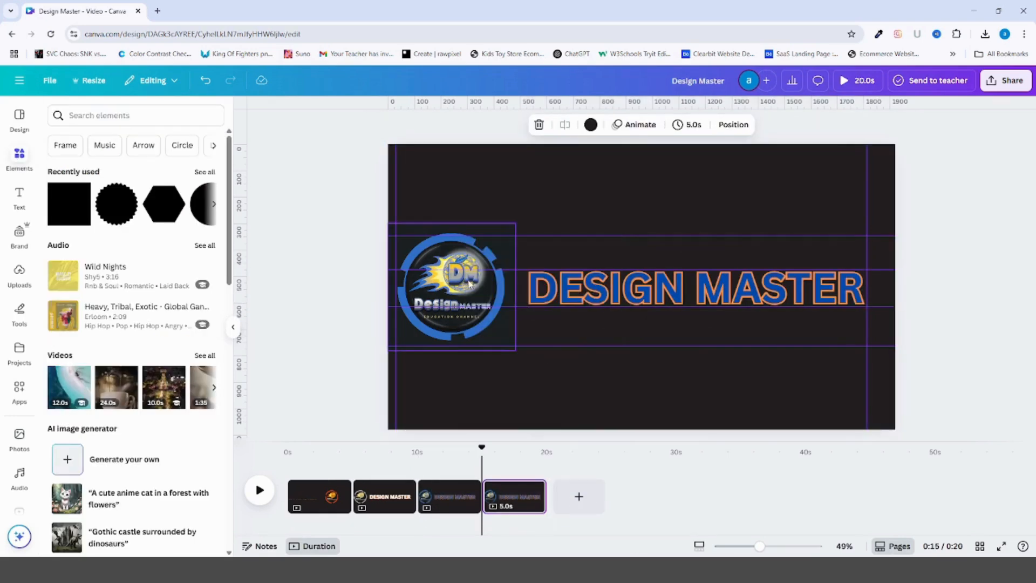
pyautogui.click(504, 305)
pyautogui.click(567, 126)
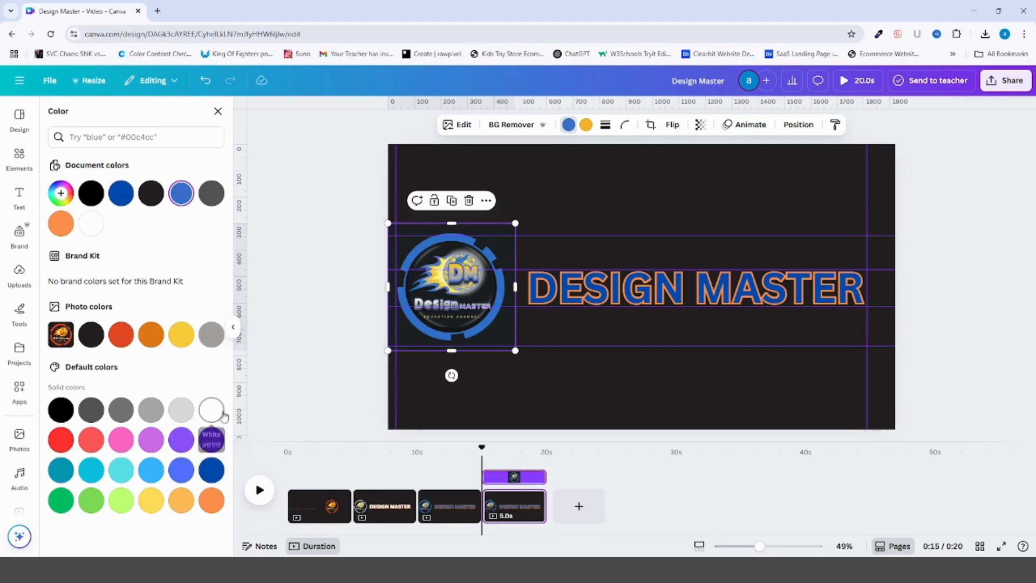
pyautogui.click(62, 474)
pyautogui.click(588, 297)
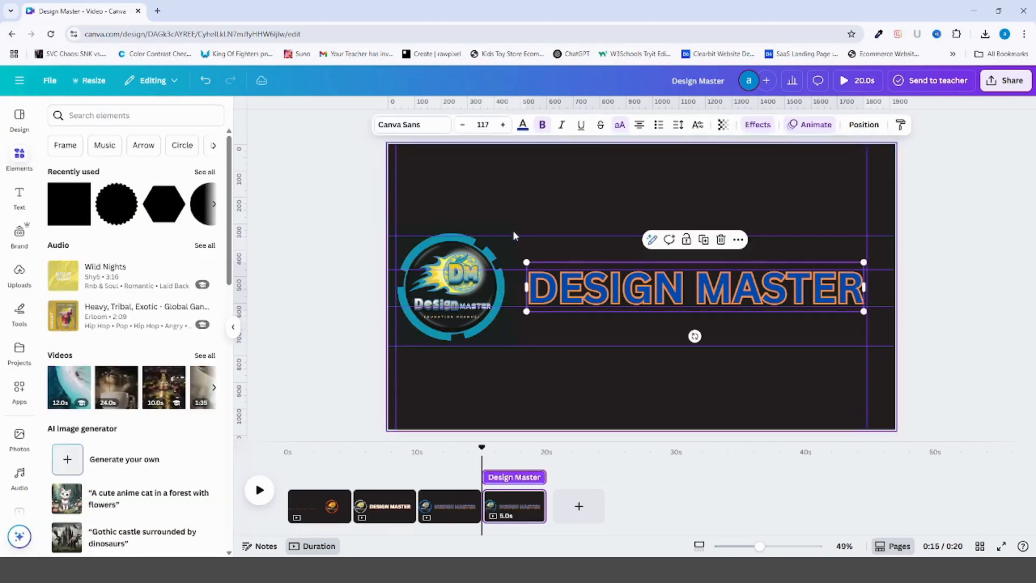
pyautogui.click(523, 124)
pyautogui.click(84, 468)
pyautogui.click(760, 409)
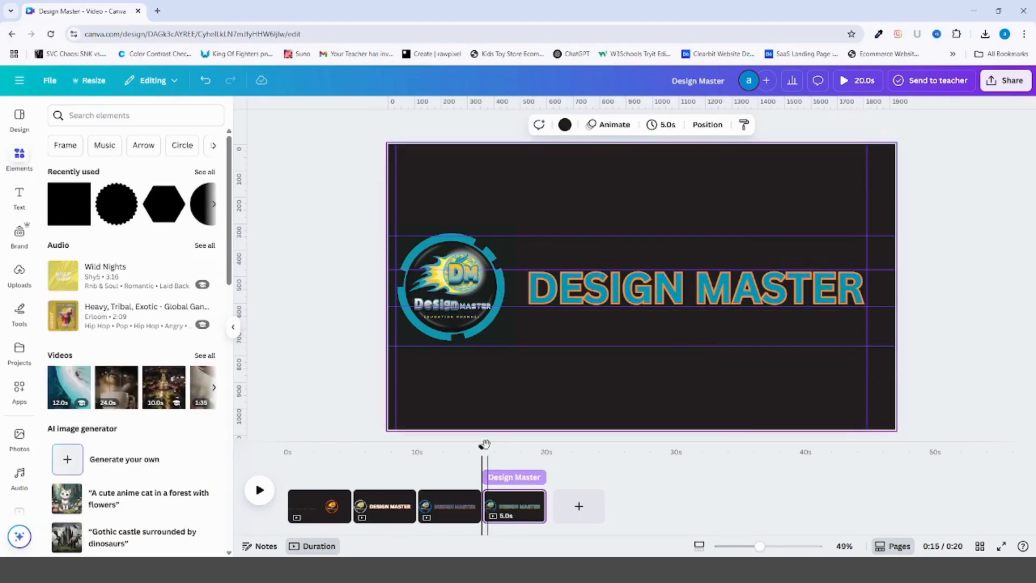
# Set the duration of the three recolored pages to 1.0 second each.
pyautogui.moveTo(484, 444); pyautogui.dragTo(273, 440)
pyautogui.click(387, 499)
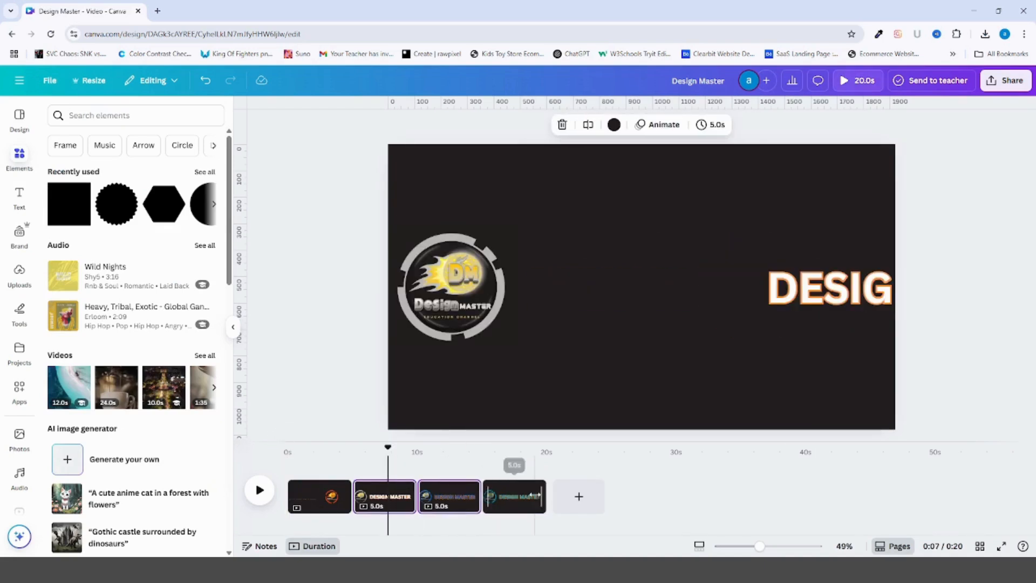
pyautogui.click(712, 125)
pyautogui.write('1.0s')
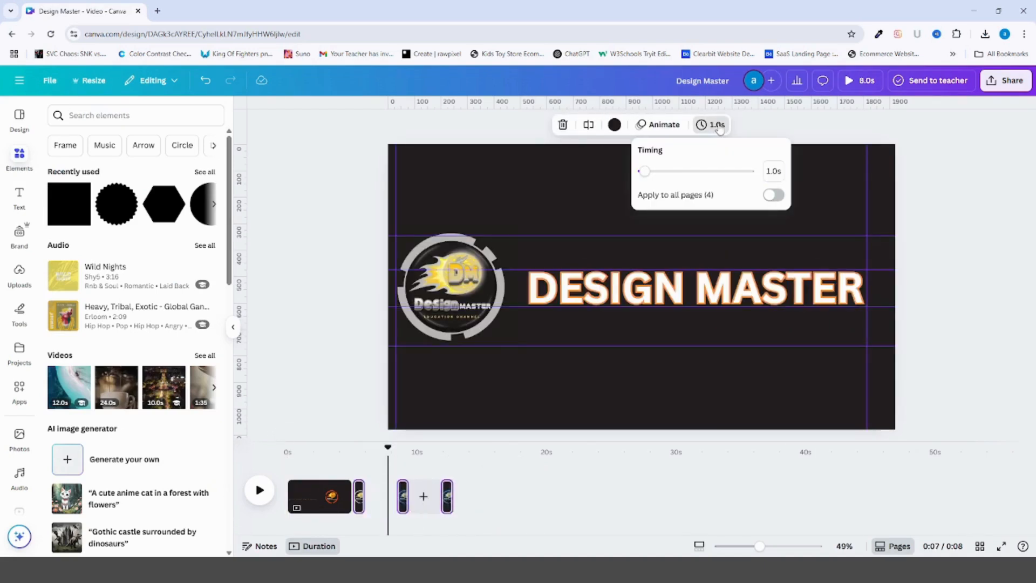
# Shorten the first page's duration to 3.0 seconds and play the video to check the timing.
pyautogui.click(293, 495)
pyautogui.click(257, 490)
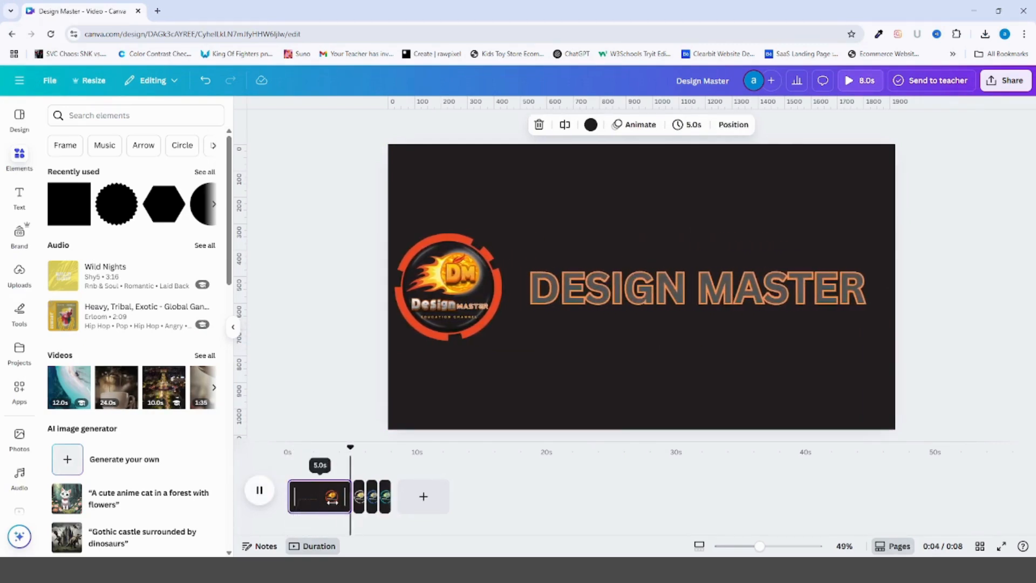
pyautogui.click(691, 129)
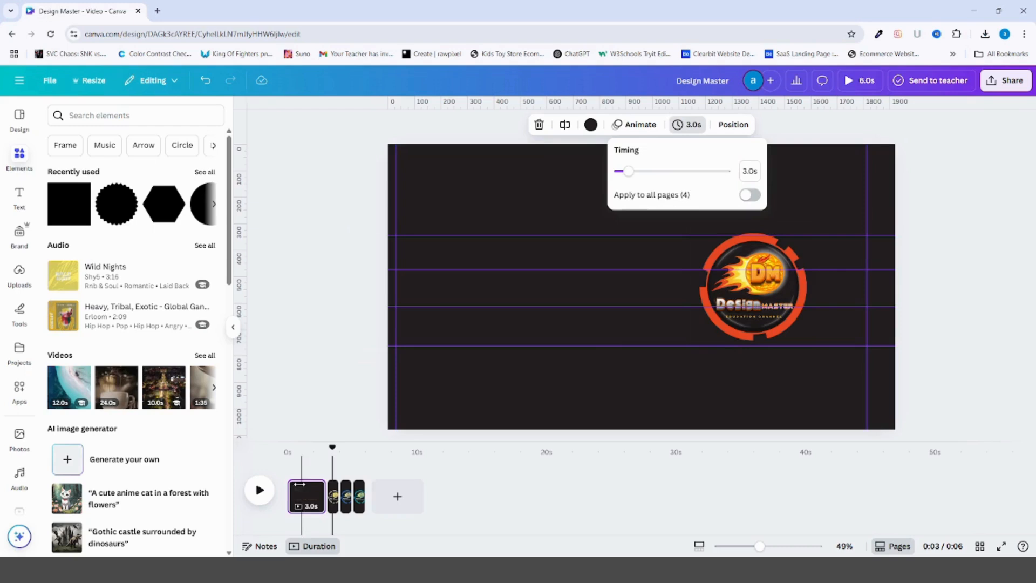
pyautogui.click(259, 490)
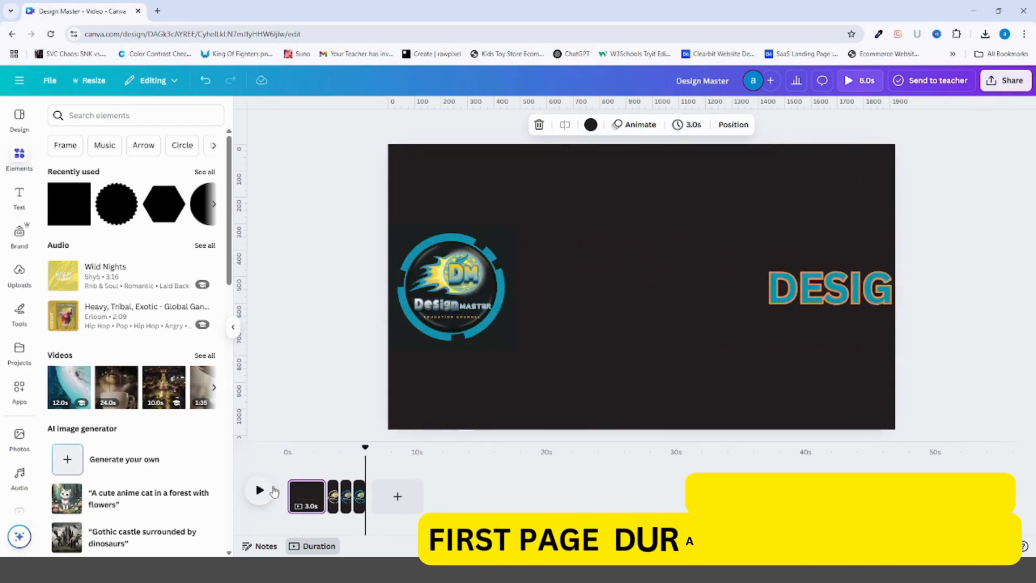
# Delete the DESIGN MASTER heading's animation path on the white second page and on the blue third page.
pyautogui.click(743, 292)
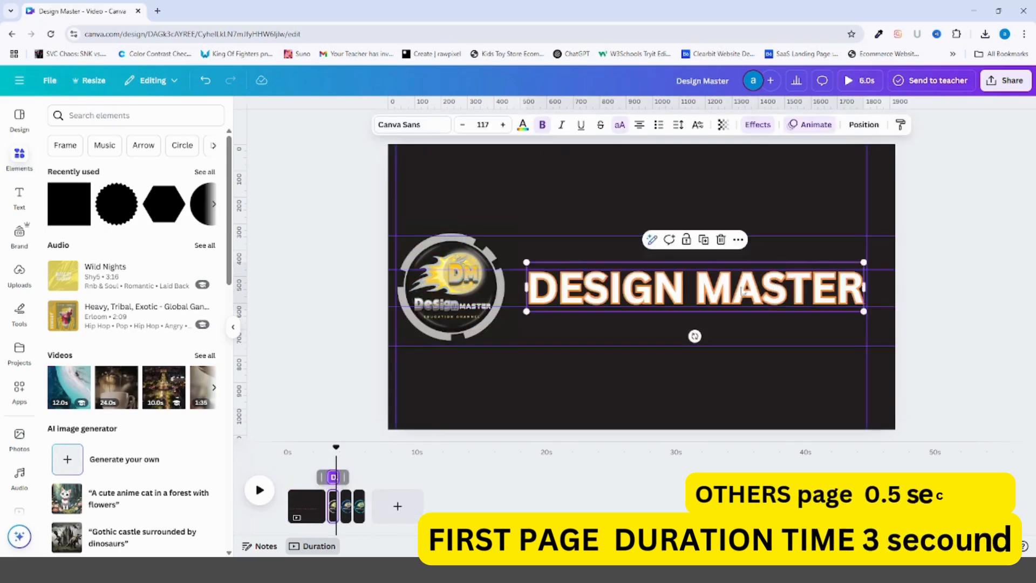
pyautogui.click(803, 124)
pyautogui.click(99, 537)
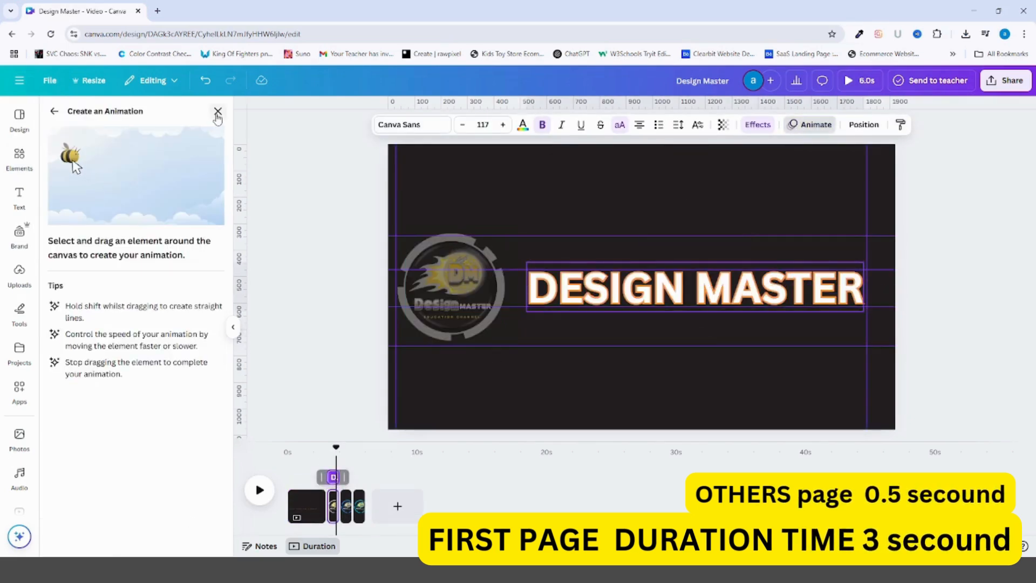
pyautogui.click(217, 113)
pyautogui.click(803, 124)
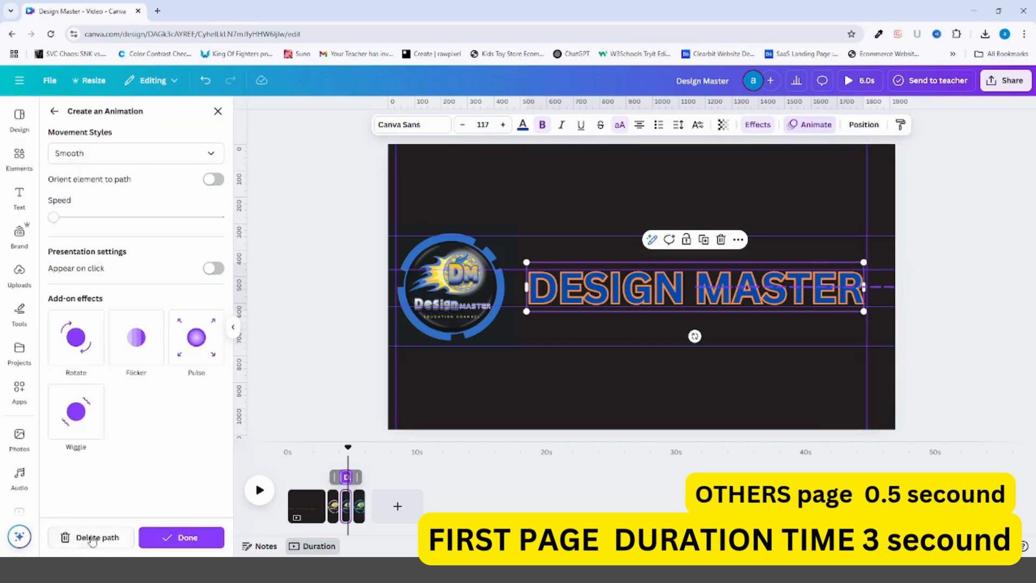
pyautogui.click(91, 538)
pyautogui.click(217, 112)
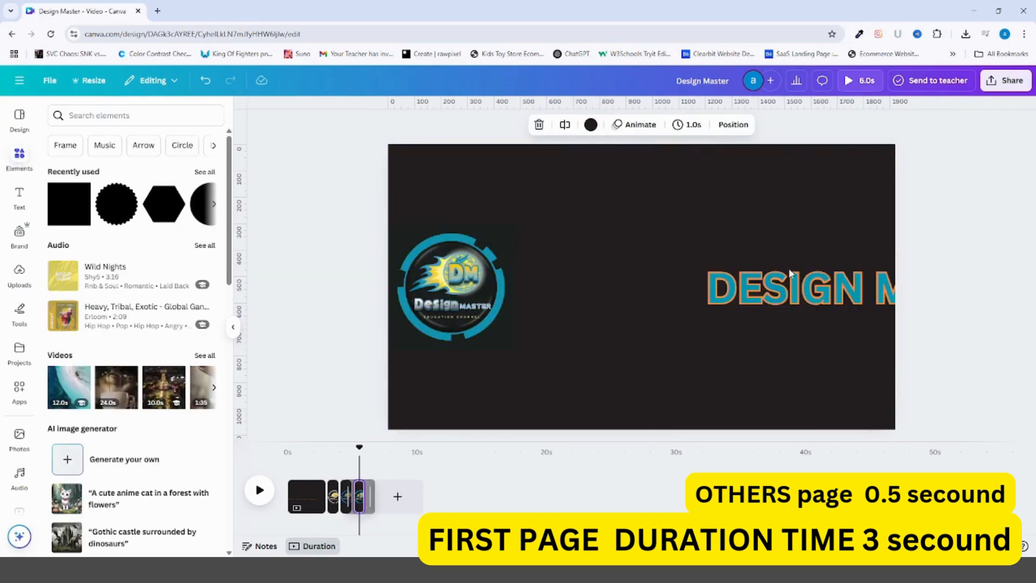
# Delete the heading's animation path on the teal last page and play the video to check the result.
pyautogui.click(792, 128)
pyautogui.click(86, 538)
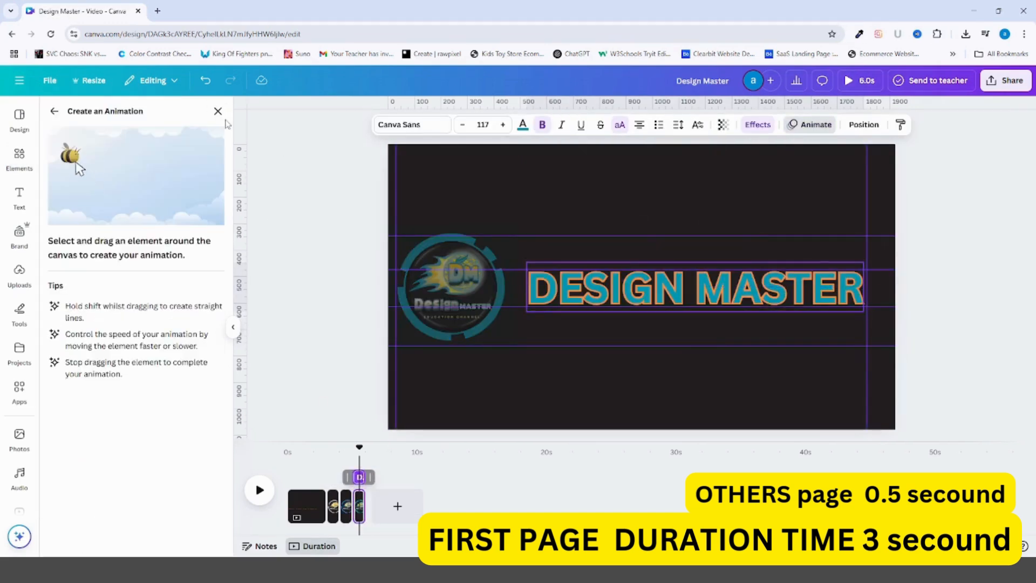
pyautogui.click(218, 110)
pyautogui.click(259, 490)
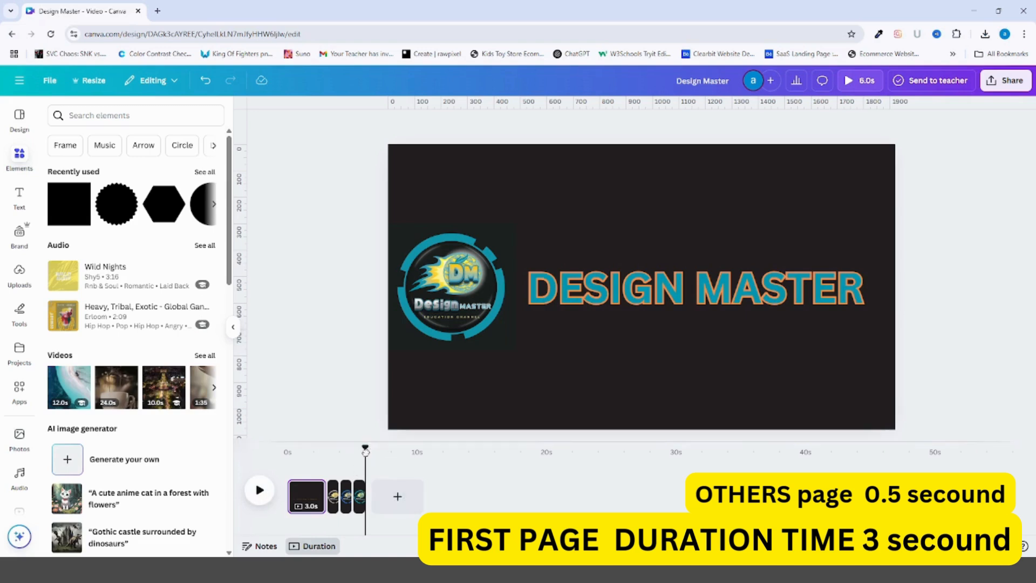
# Set the duration of the three recolored pages to 0.5 seconds each and play the video to check the timing.
pyautogui.click(337, 450)
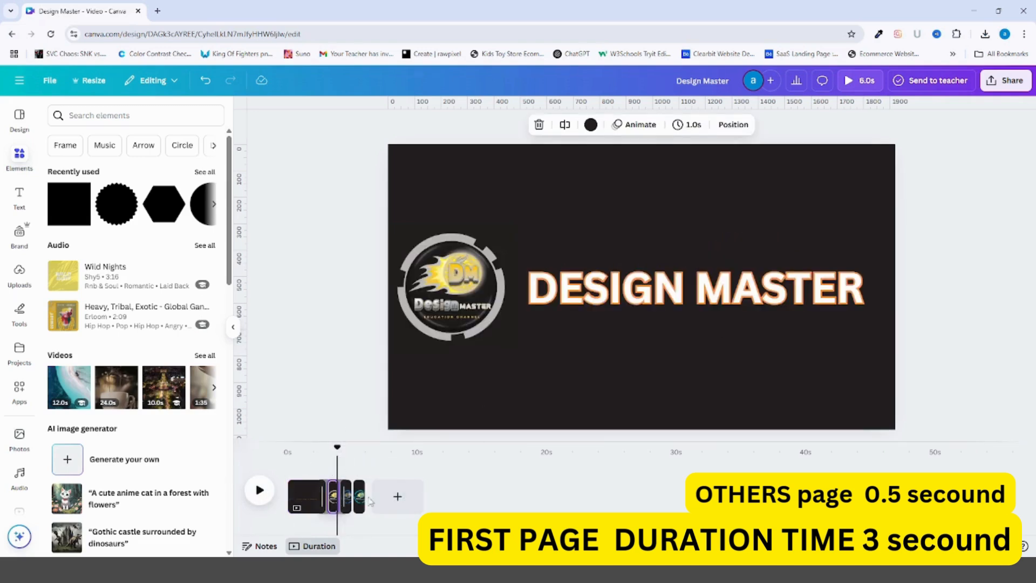
pyautogui.click(353, 503)
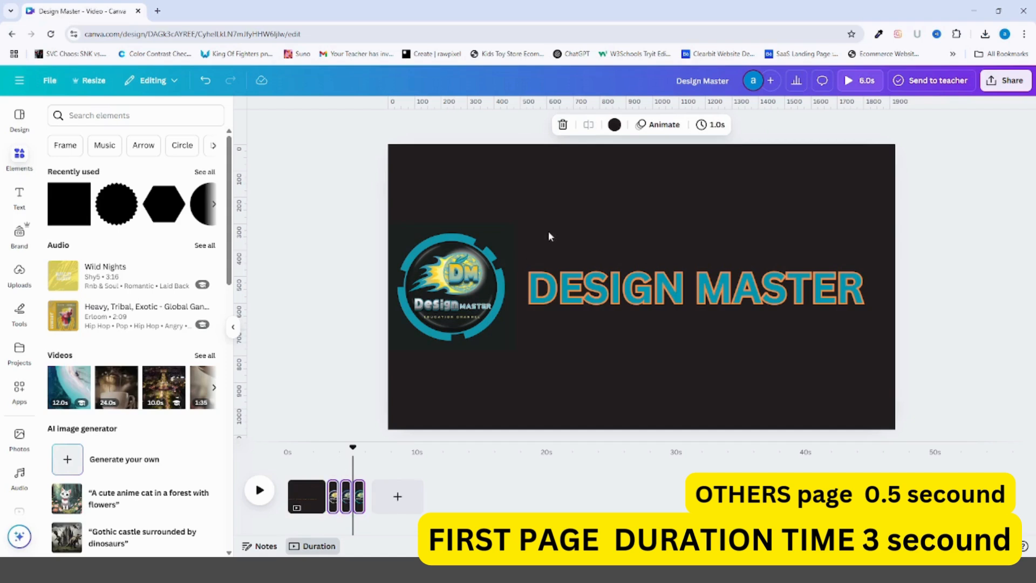
pyautogui.click(711, 125)
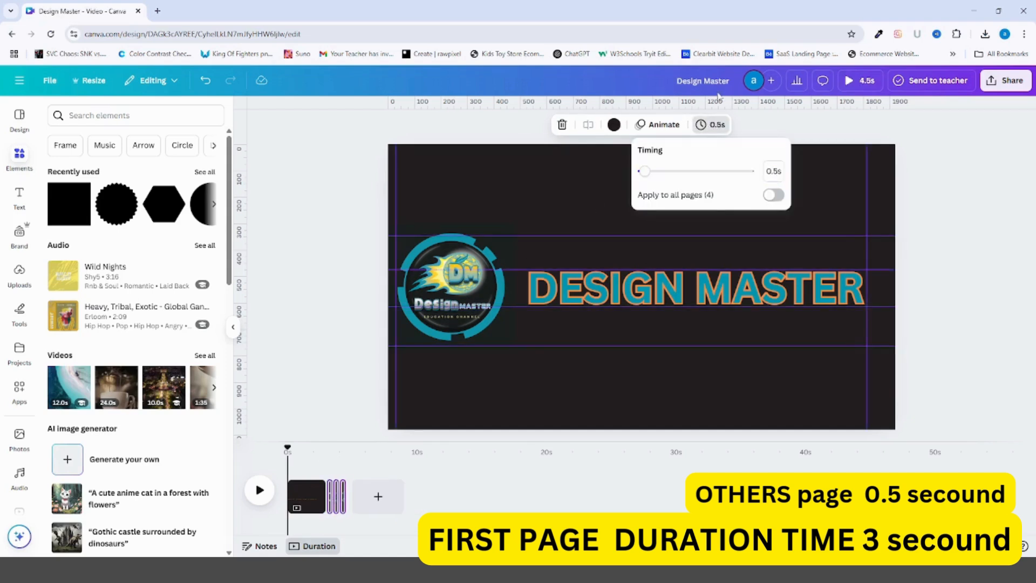
pyautogui.click(259, 491)
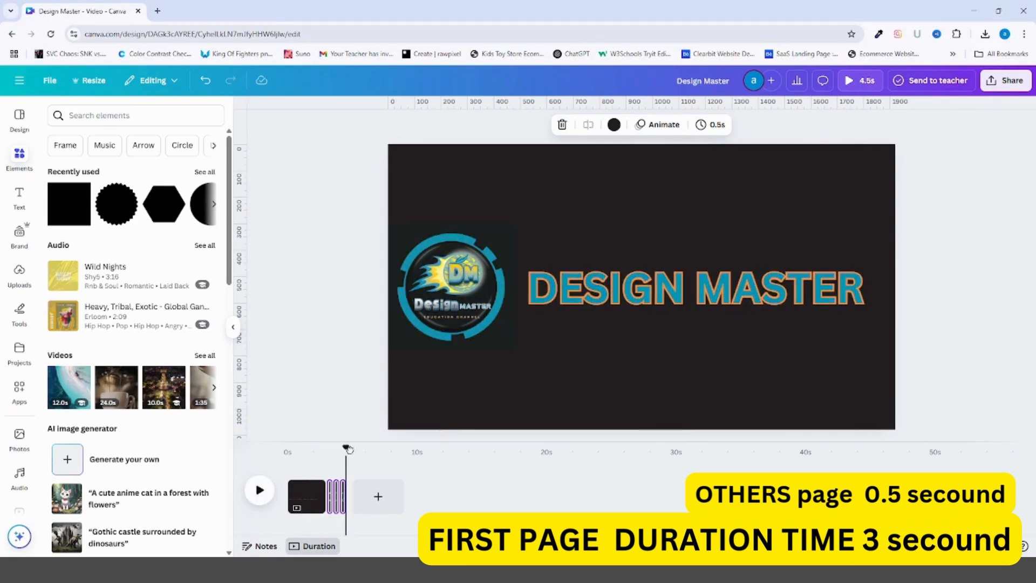
pyautogui.click(259, 490)
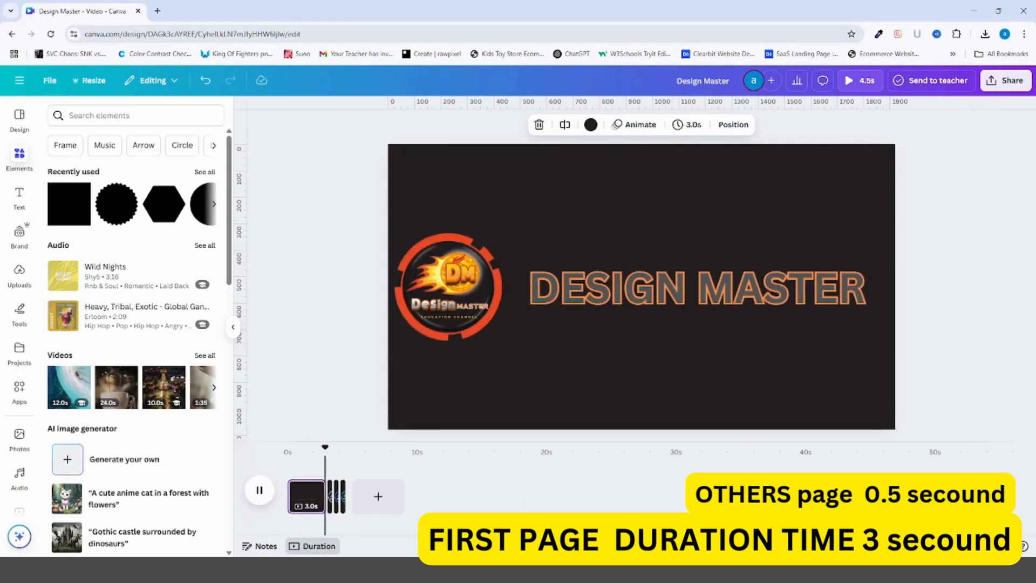